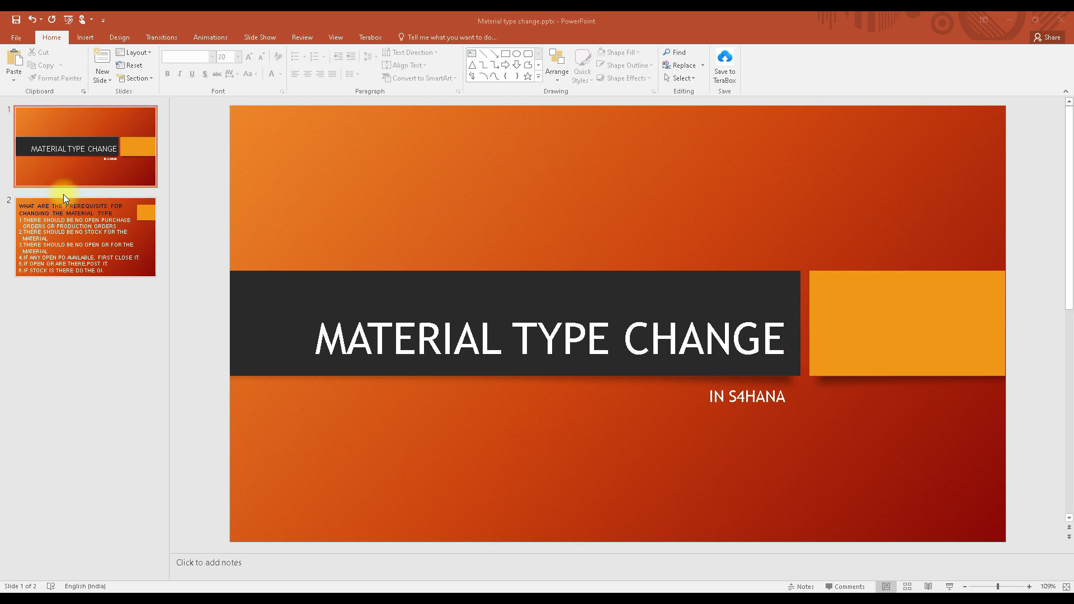
Step: Read the prerequisites for changing the material type on slide 2 and highlight "OPEN PURCHASE" in the first point
click(55, 239)
click(82, 247)
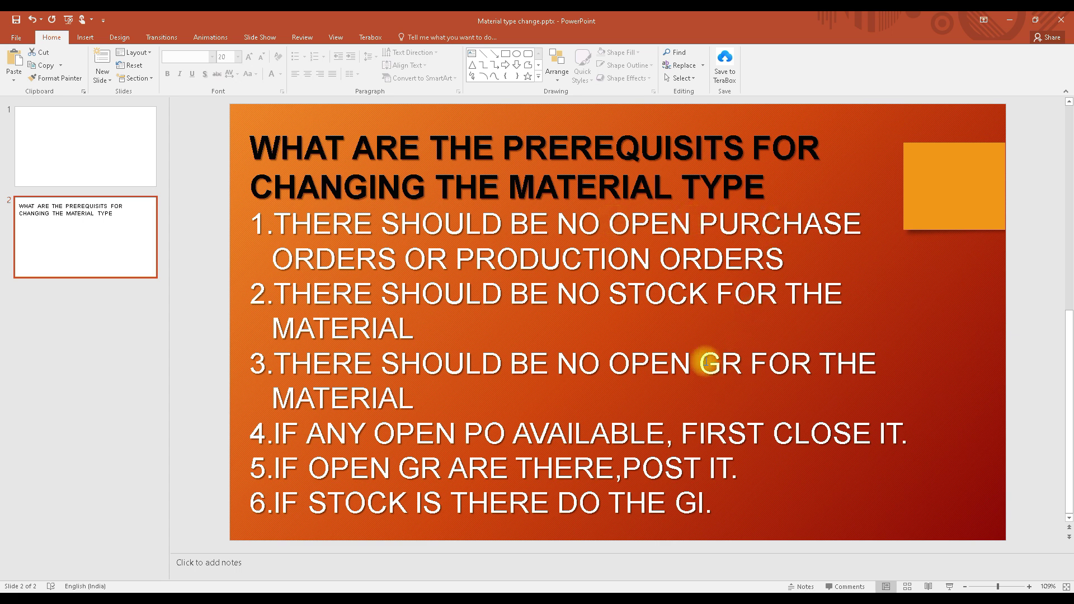
click(612, 221)
drag(612, 221, 808, 220)
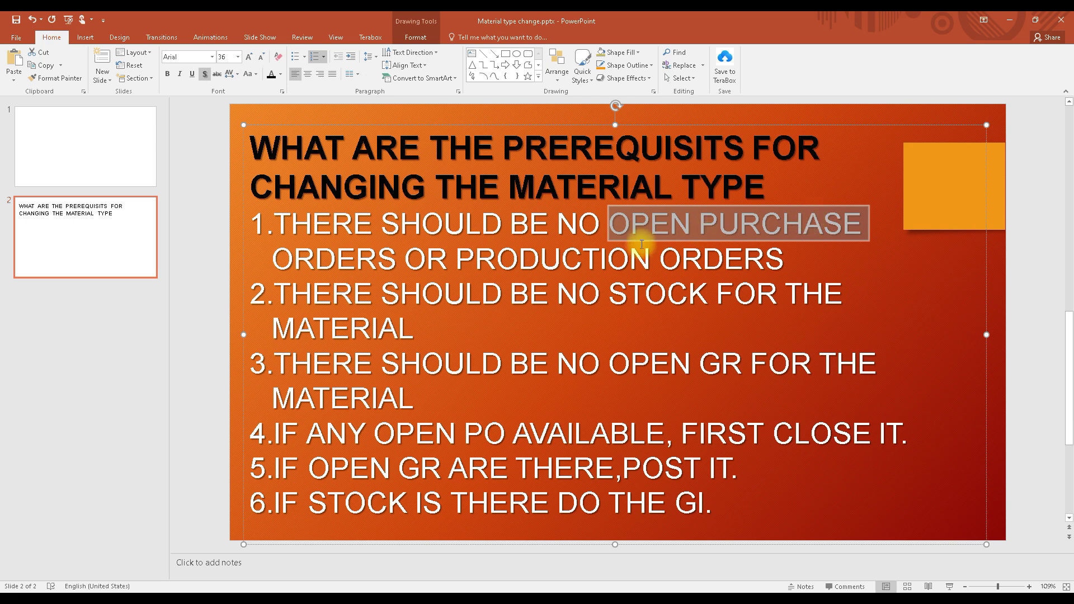
click(630, 258)
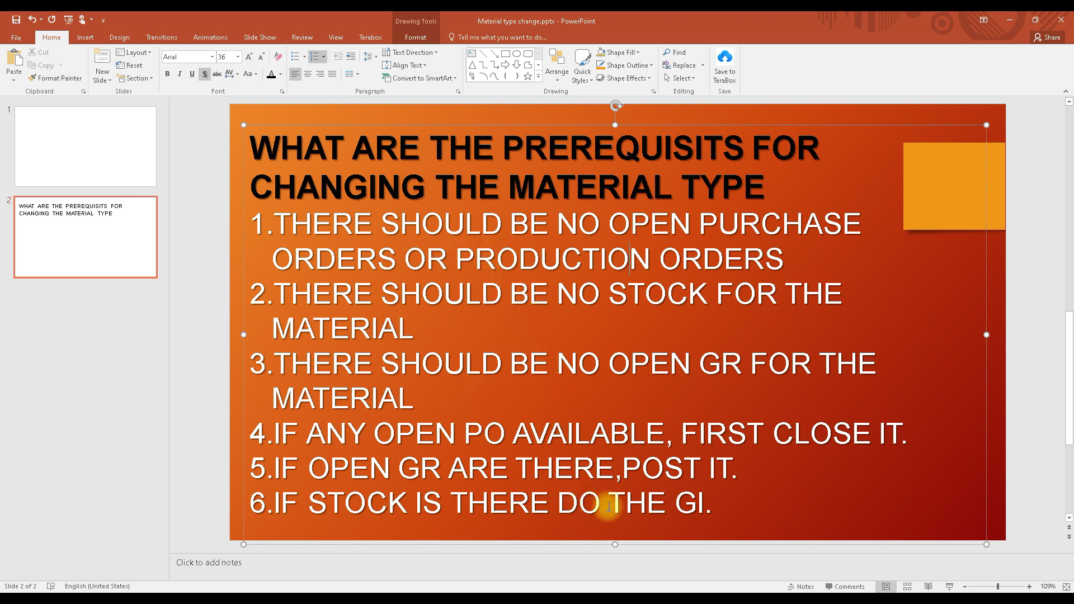
Step: Switch to the SAP remote desktop session and open MMAM - Change Material Type from the Material Master entries under Logistics, Materials Management
key(alt+Tab)
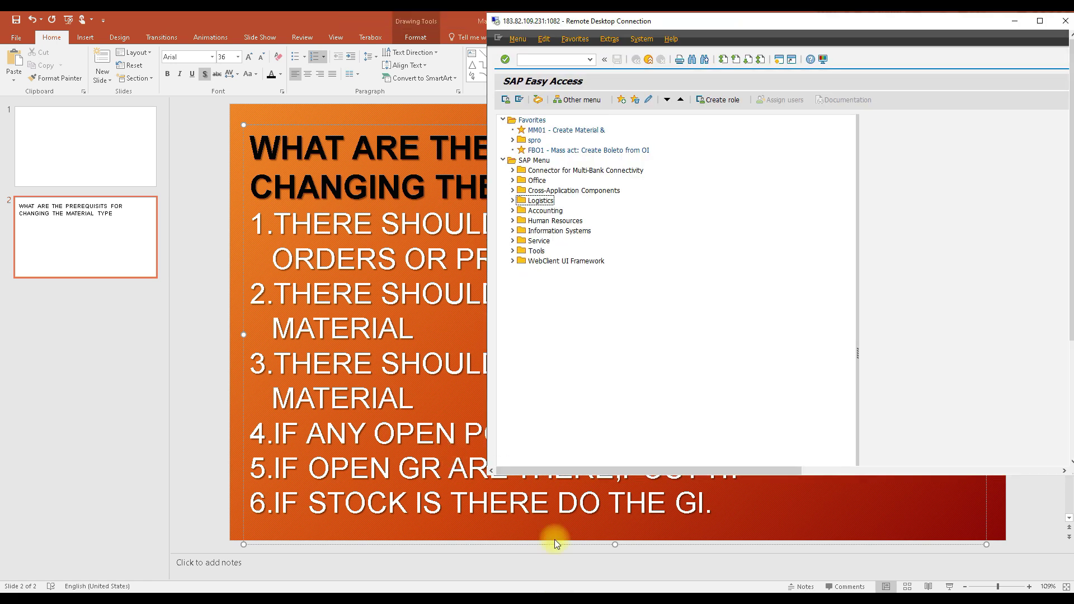
click(1040, 21)
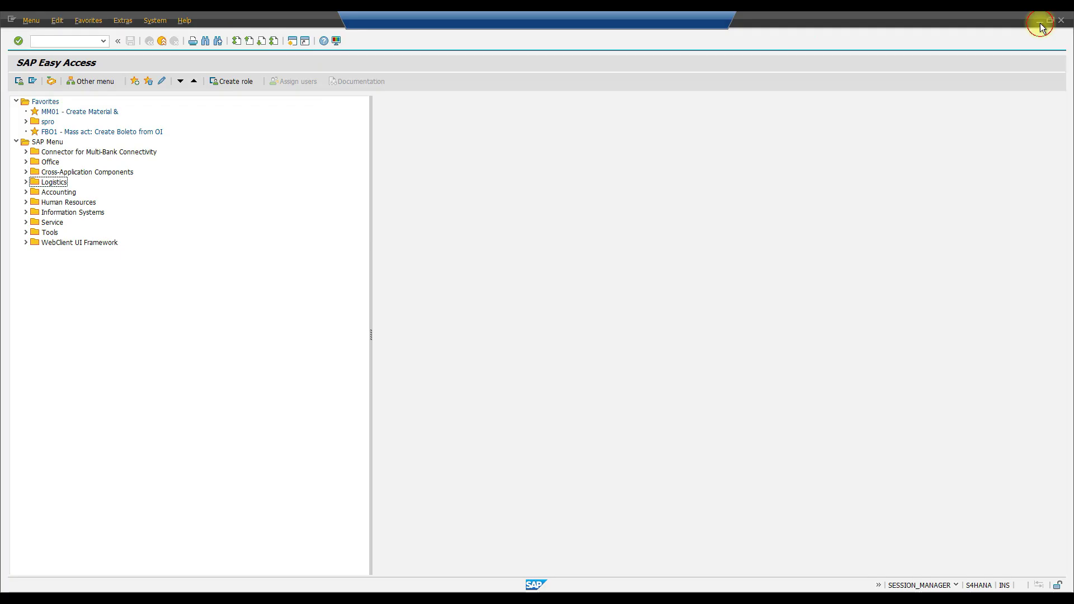
click(25, 182)
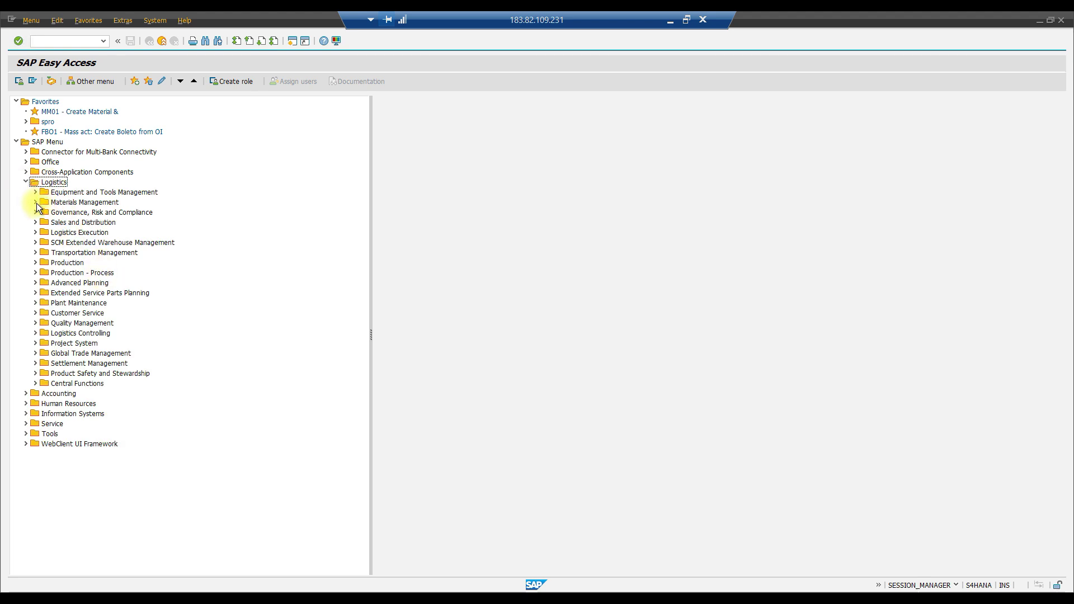
click(35, 203)
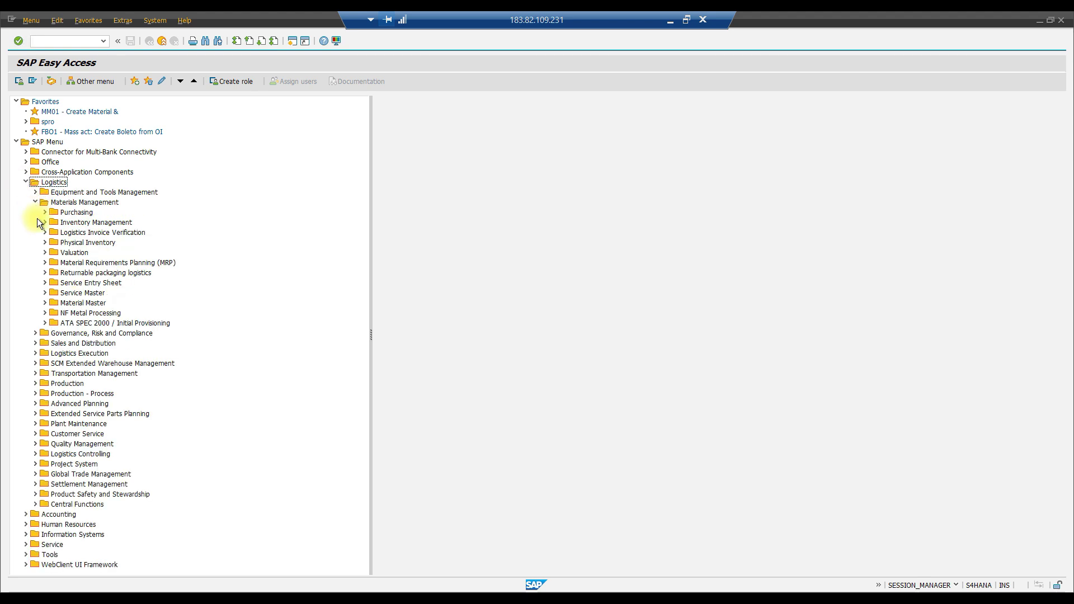
click(45, 304)
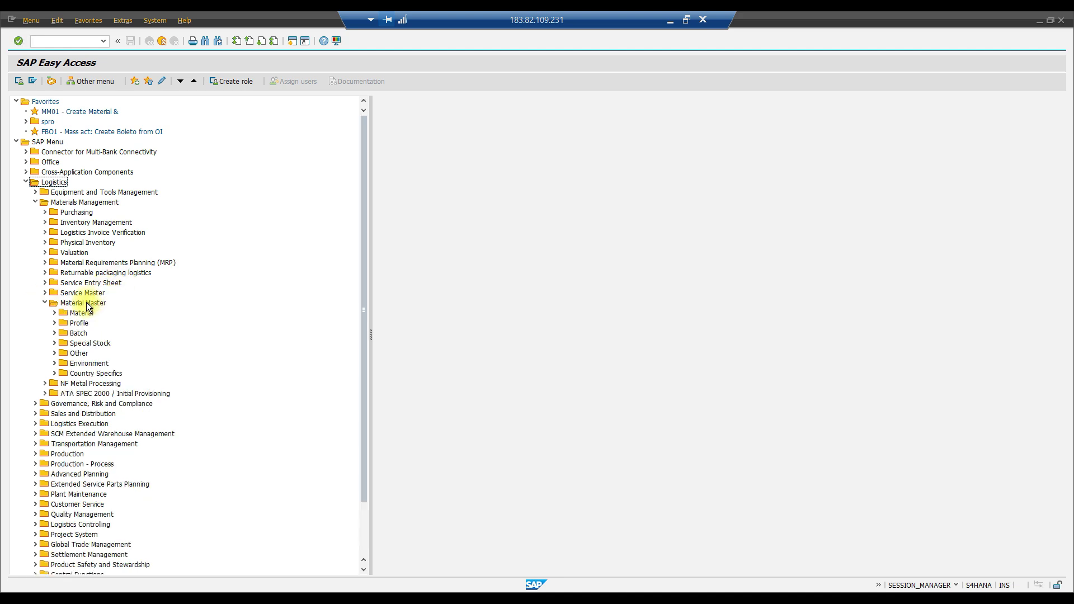
click(54, 313)
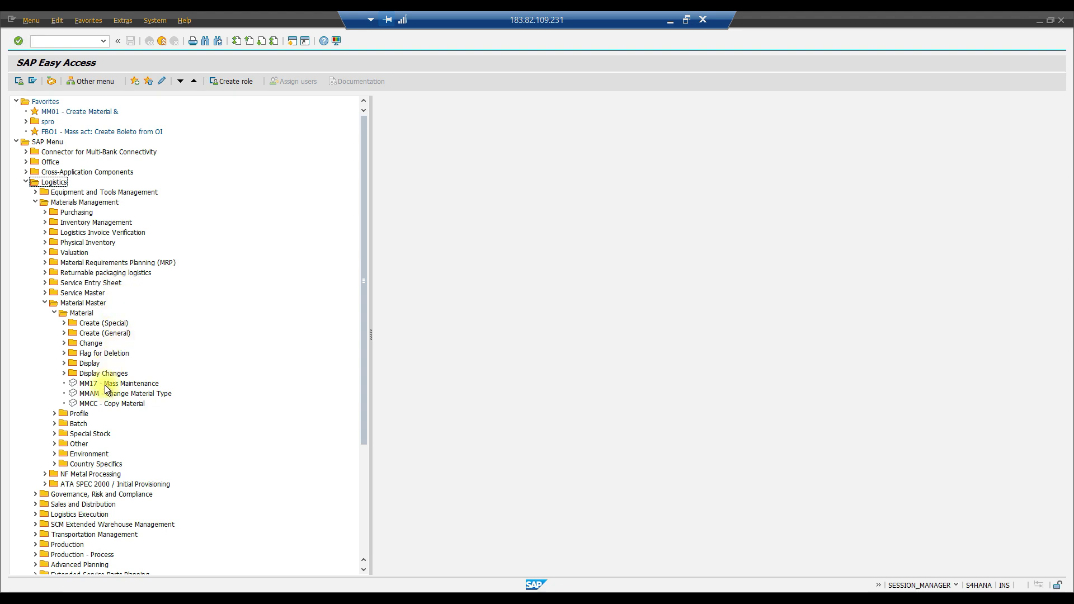
click(128, 394)
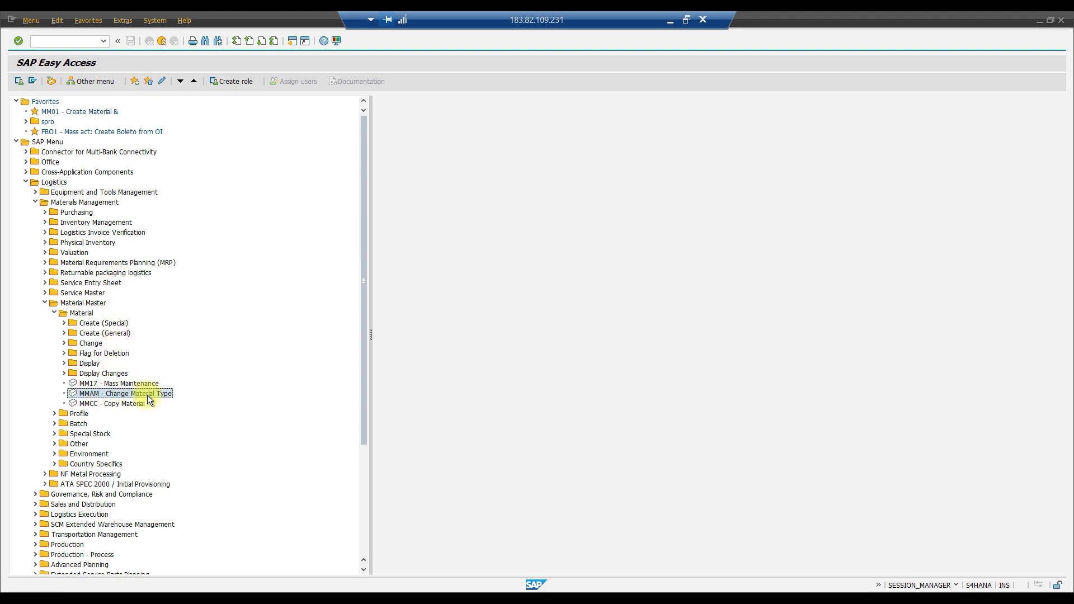
double_click(88, 396)
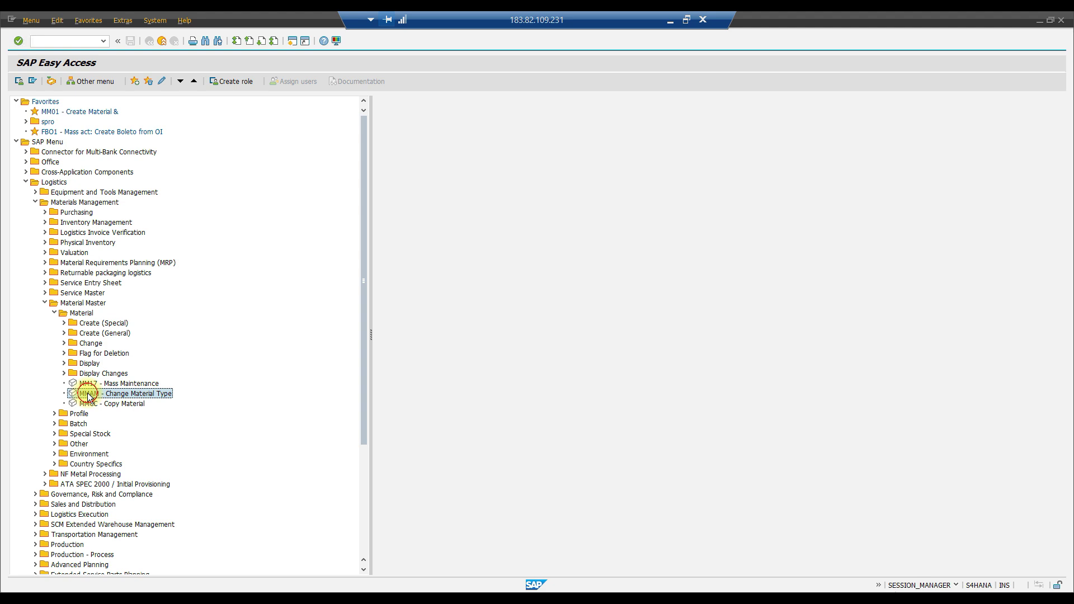
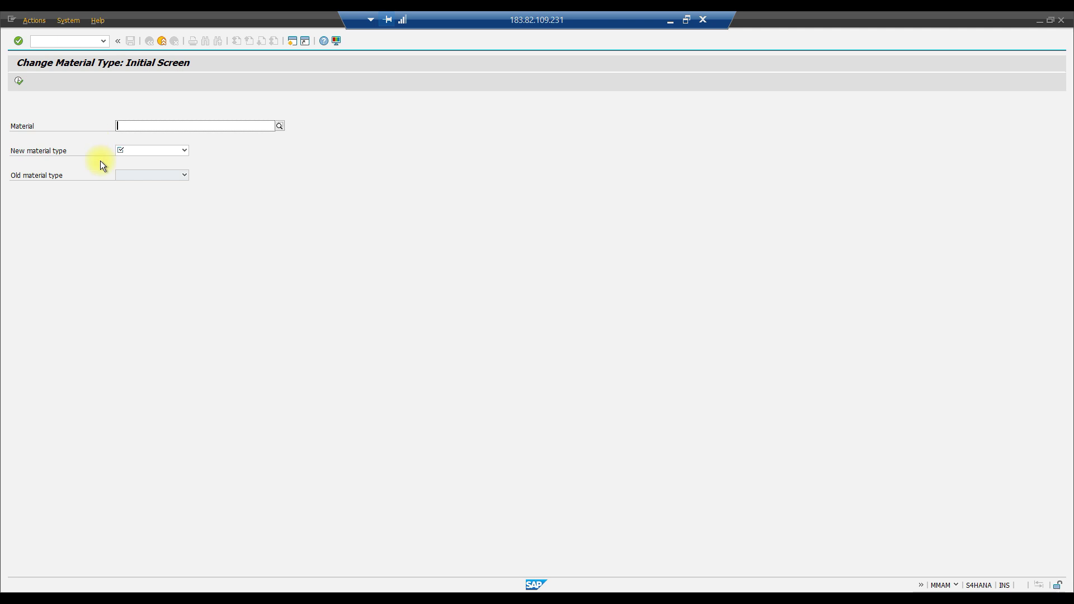
Step: Open a new SAP session with transaction SE16N and load the selection fields of table MARA
click(291, 42)
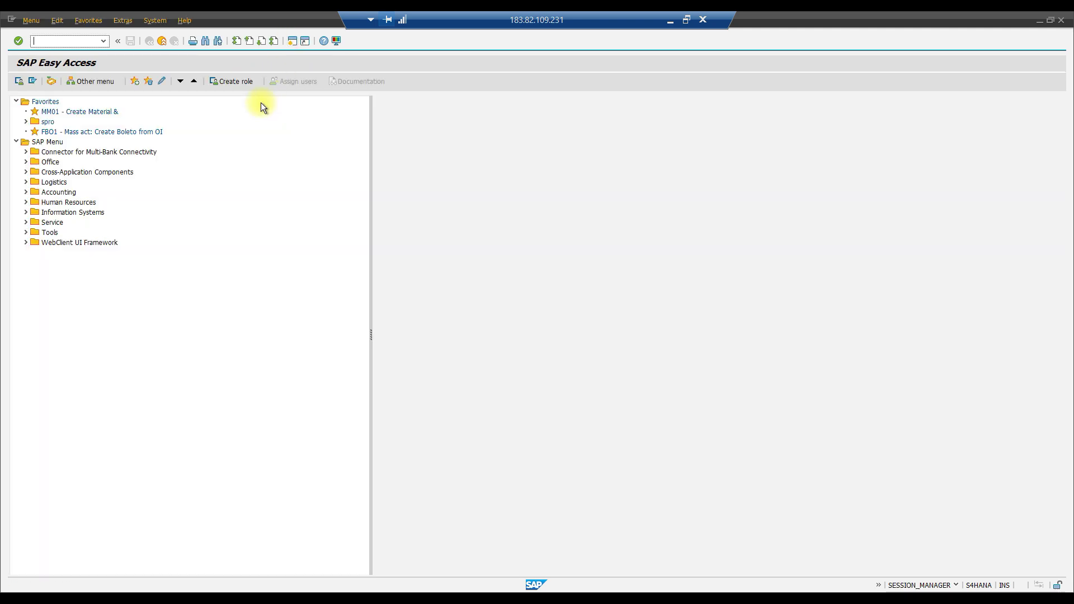
text(SE16N)
key(Return)
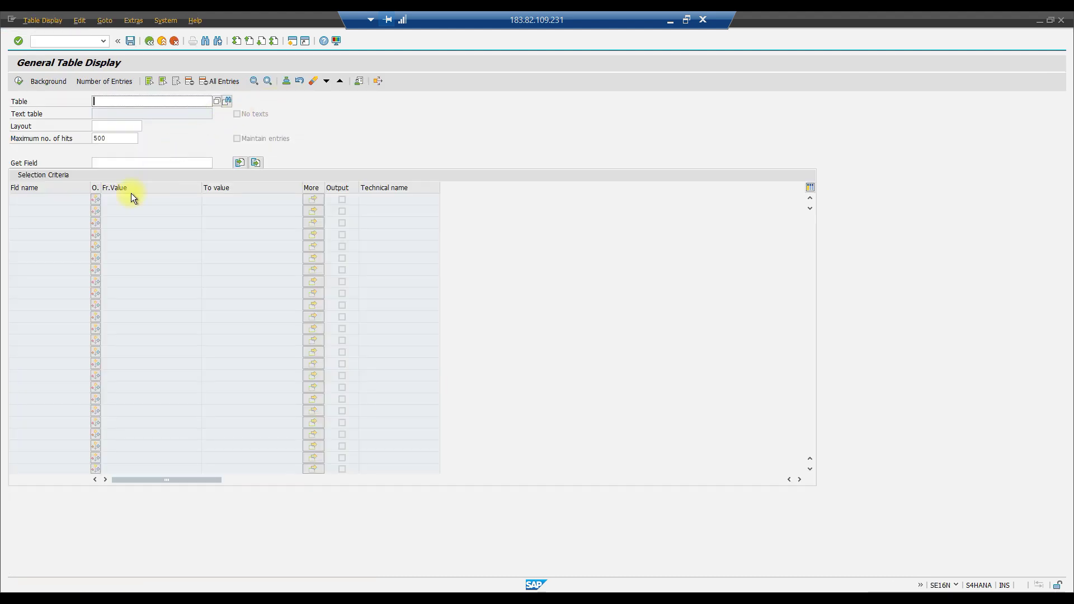
text(MARA)
key(Return)
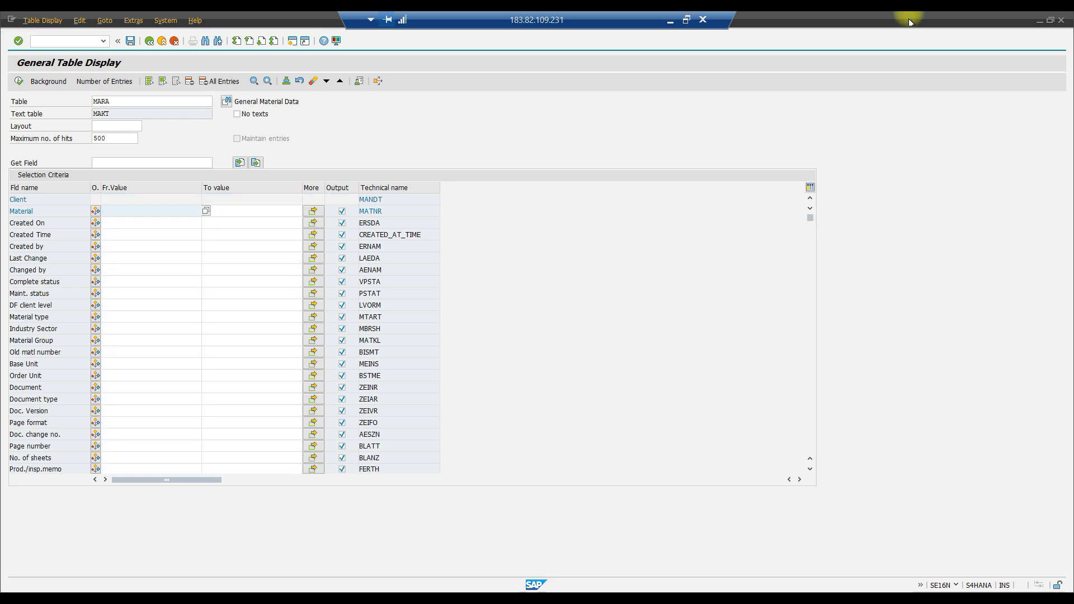
Step: Try to list the MARA entries whose material number matches 500*
click(159, 211)
text(50)
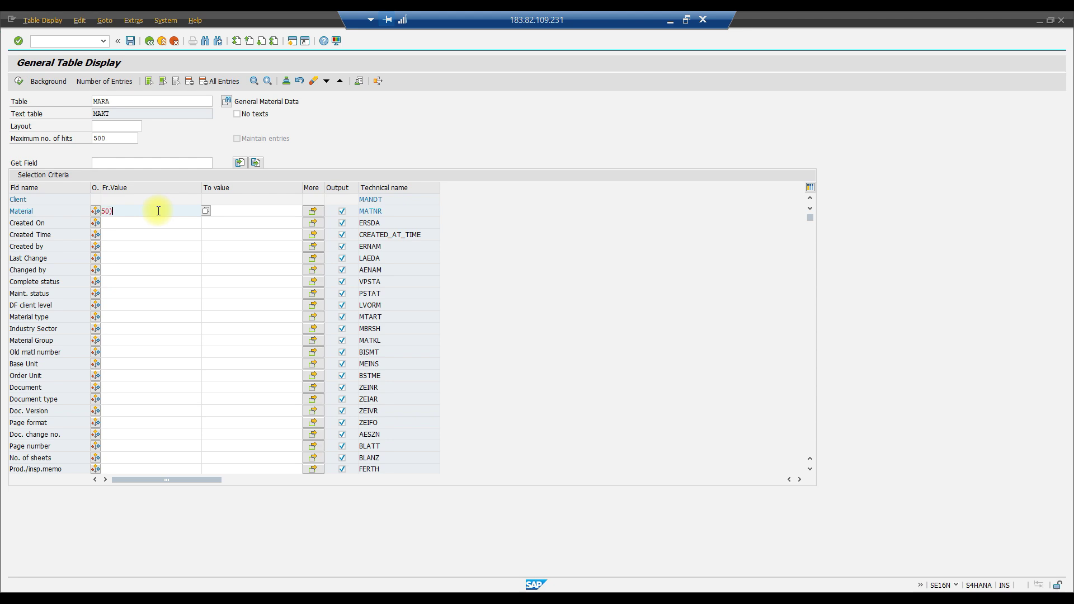
key(BackSpace)
click(109, 211)
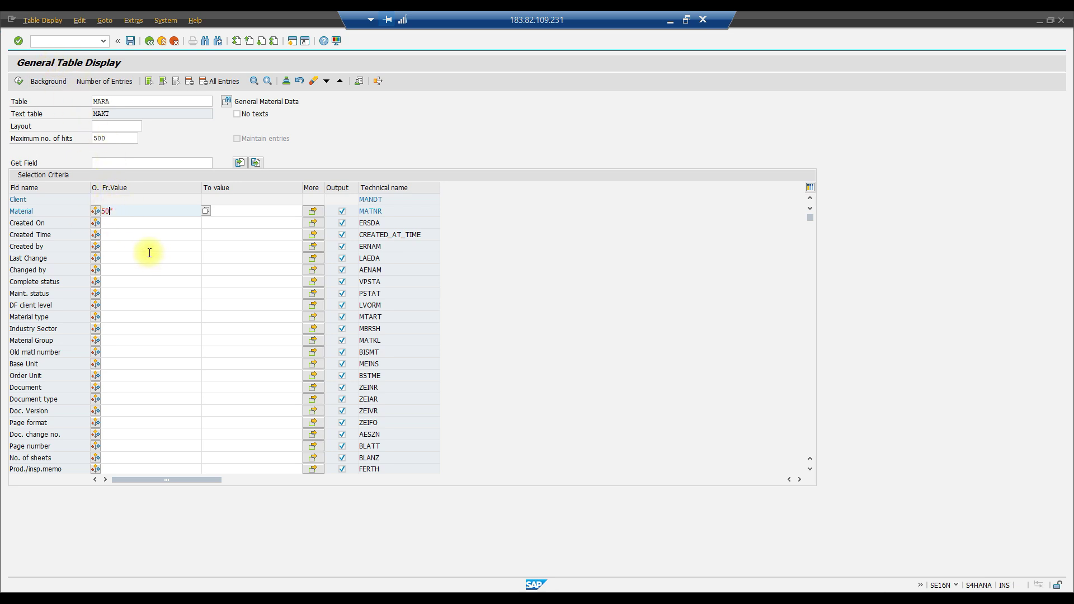
text(0)
click(19, 81)
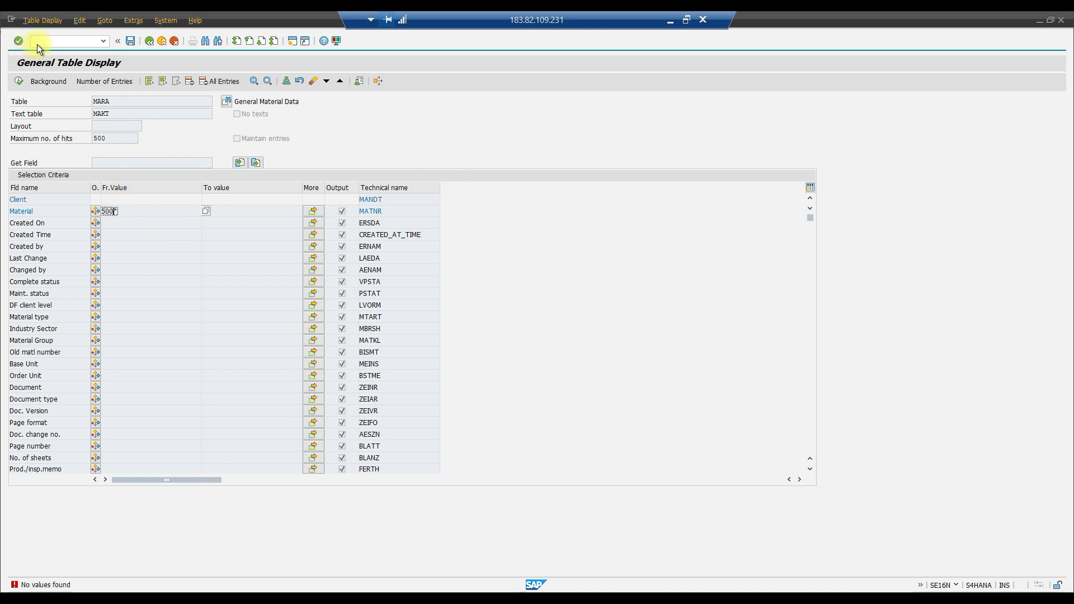
Step: Clear the material criterion and display the MARA entries without a filter
click(66, 44)
click(130, 211)
double_click(115, 209)
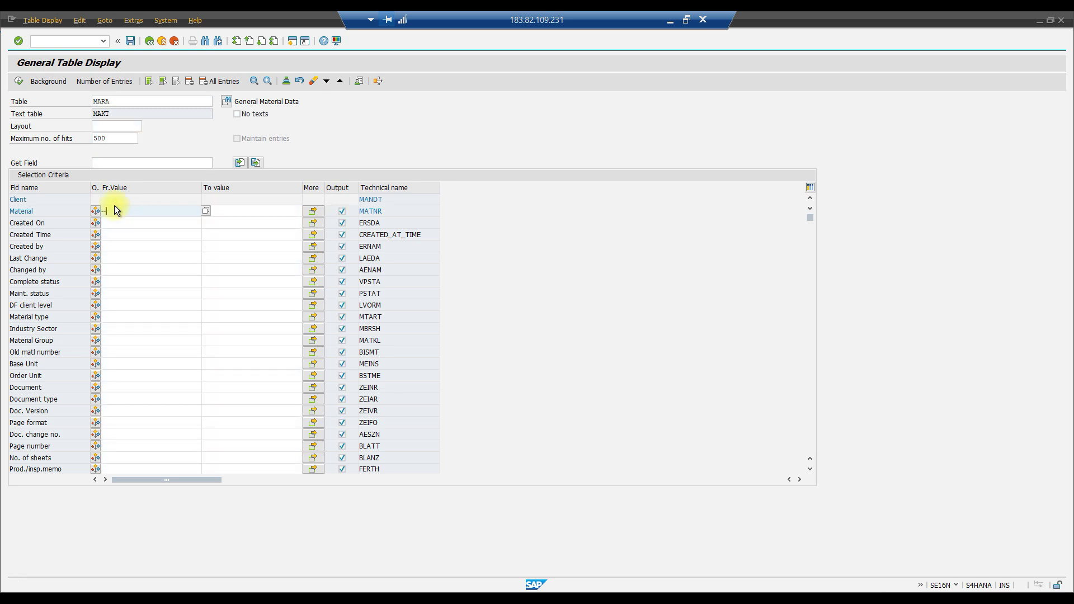
key(Escape)
click(23, 82)
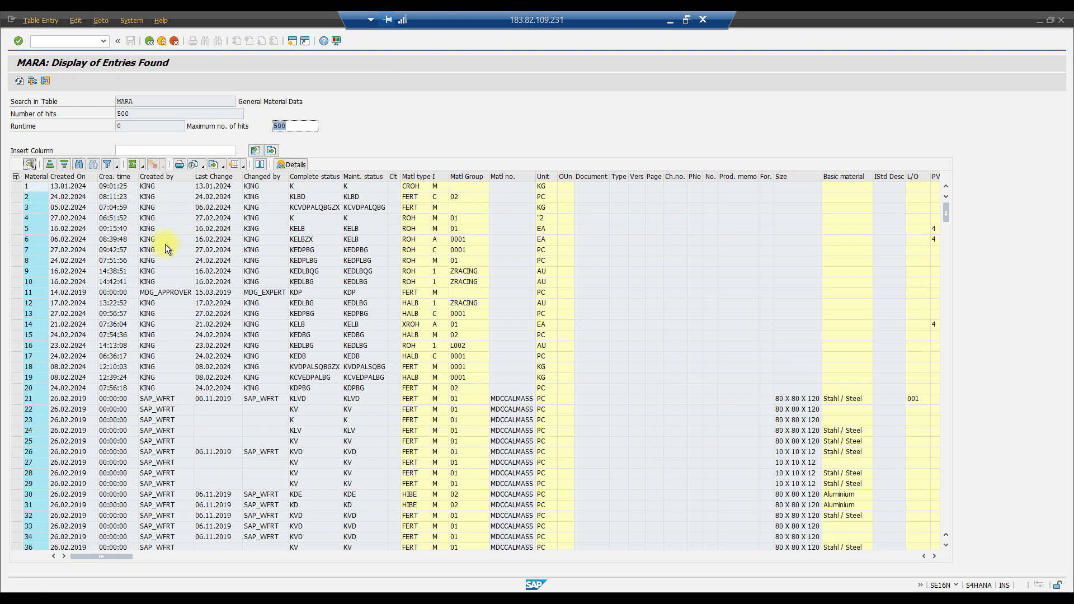
Step: Sort the MARA entries by Last Change in descending order and examine the detailed record of material K350
click(228, 175)
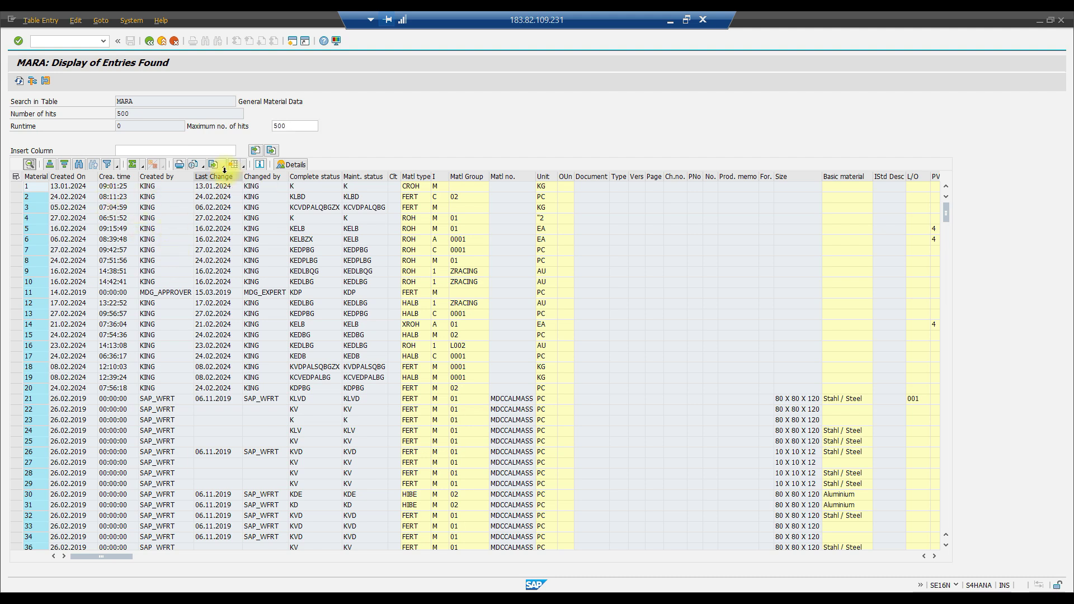
click(64, 163)
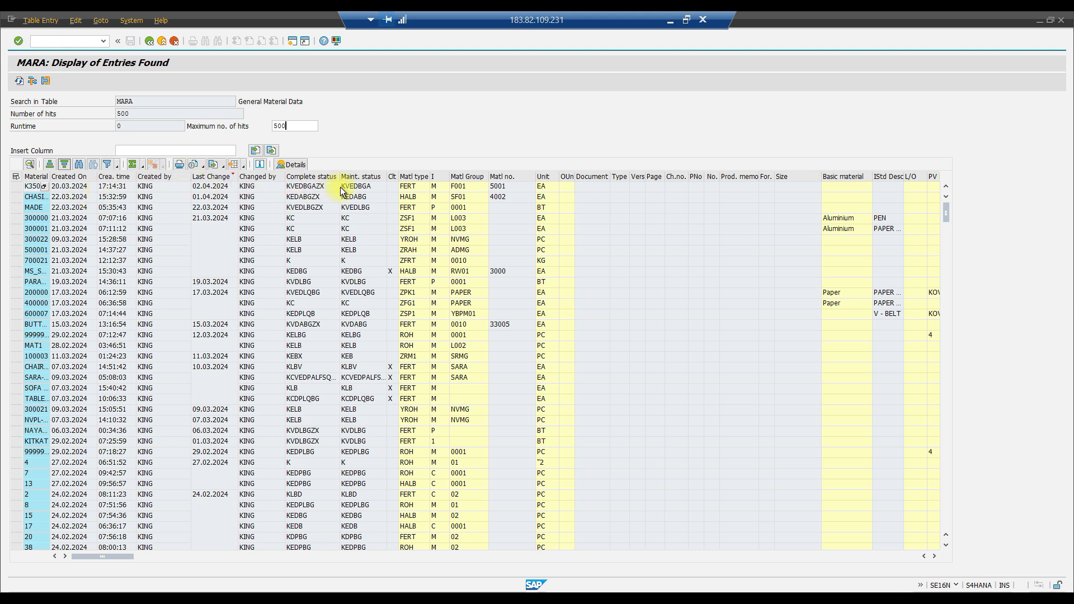
click(500, 190)
double_click(36, 190)
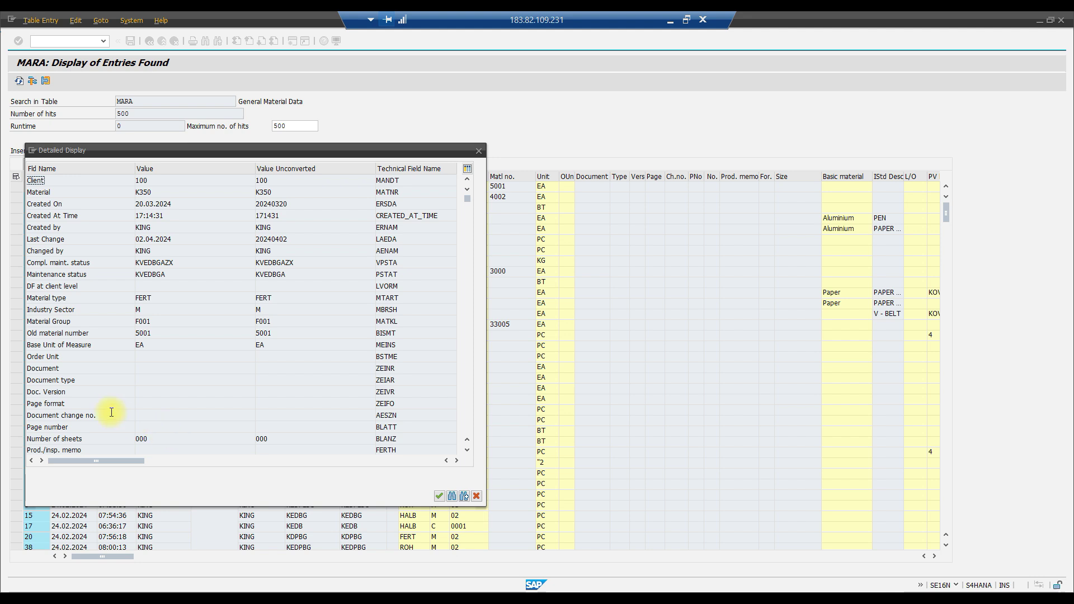
scroll(111, 412, down, 4)
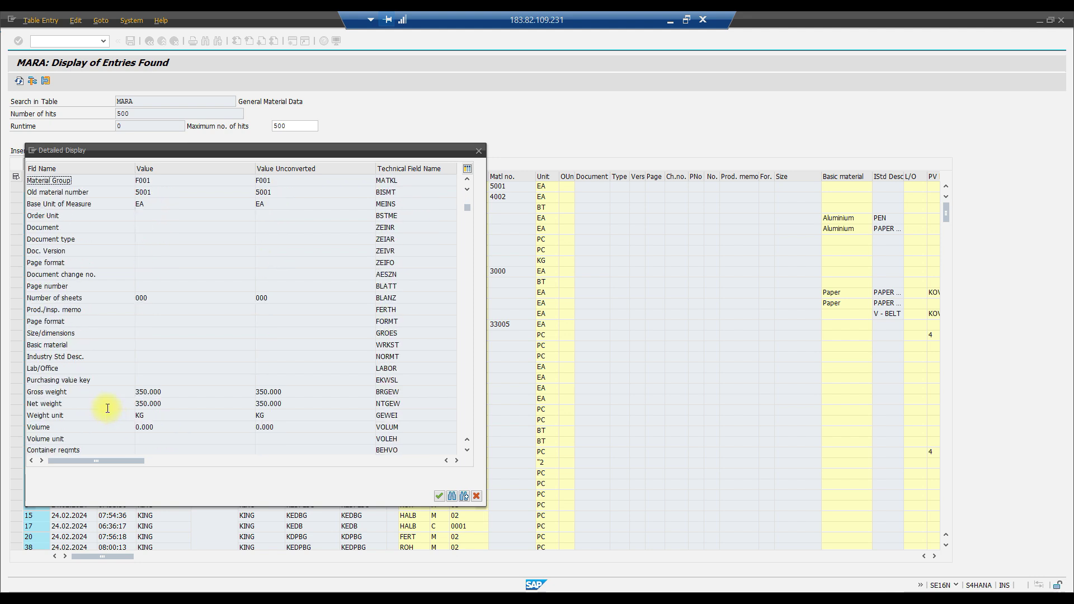
click(478, 151)
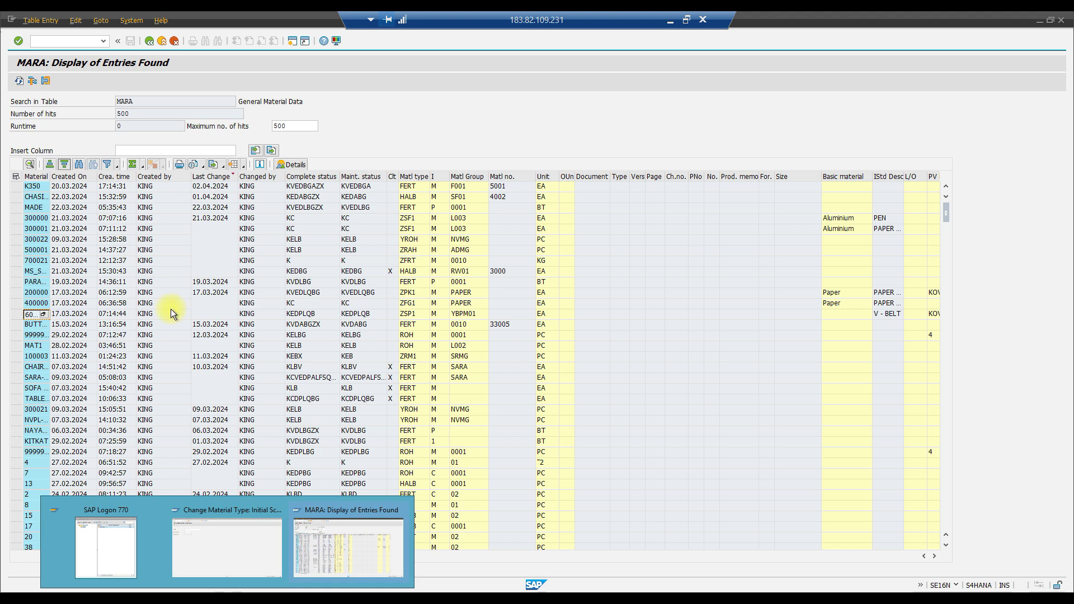
Step: Open another SAP session with the stock overview transaction MMBE
click(289, 41)
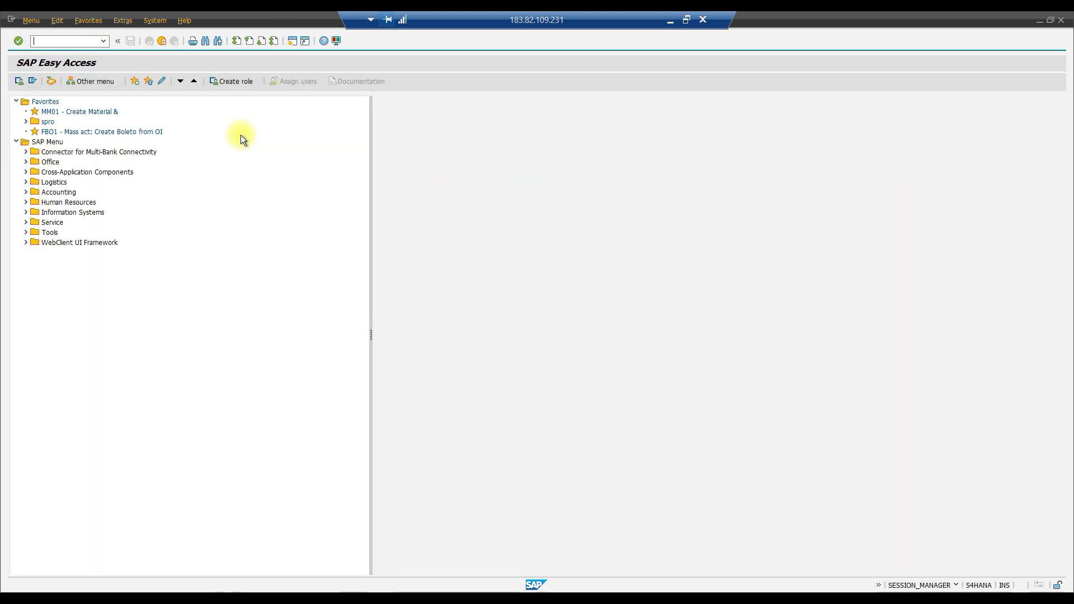
text(mmbe)
key(Return)
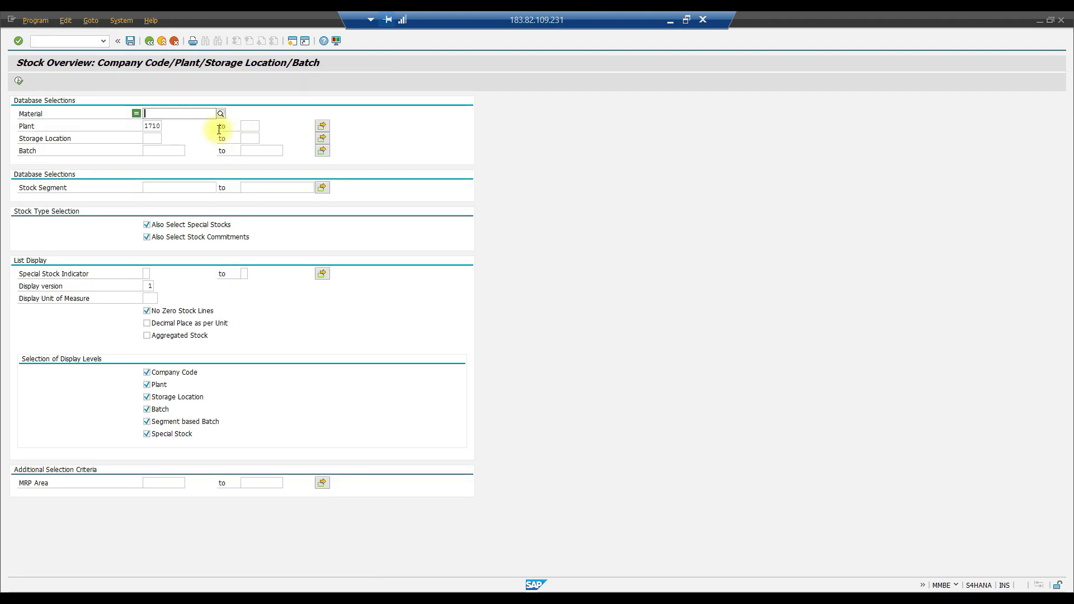
Step: Display the stock overview of material 600007 with the plant restriction removed
text(600007)
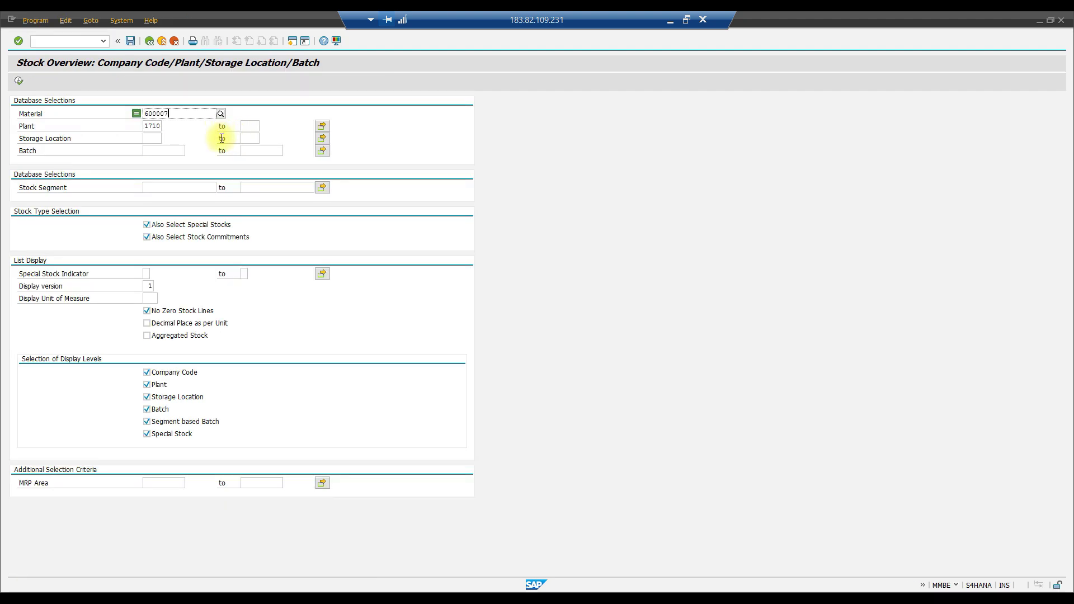
click(148, 126)
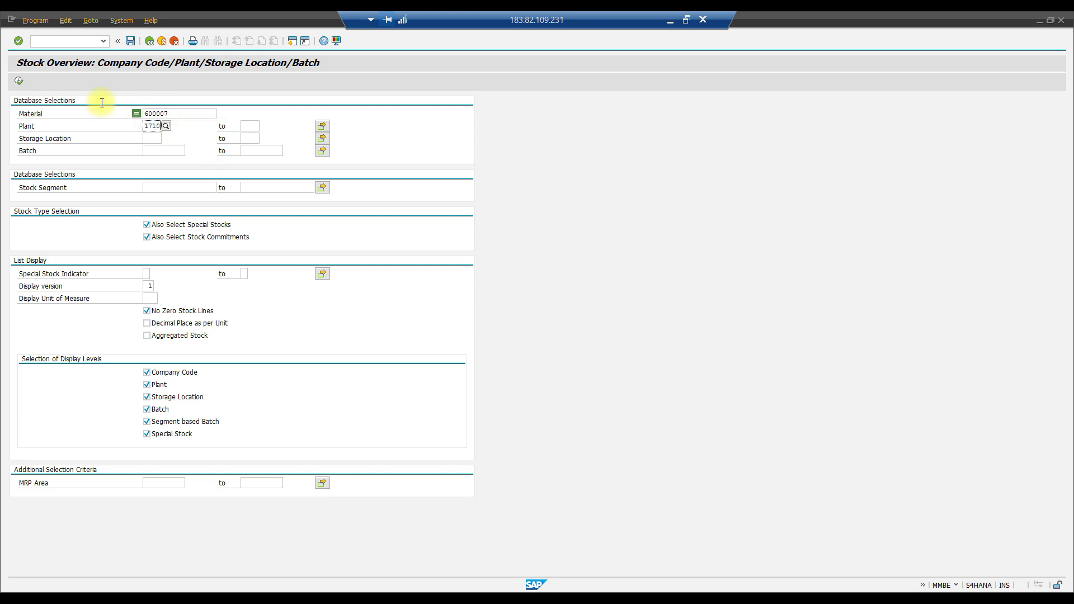
key(BackSpace)
key(BackSpace)
key(BackSpace)
key(BackSpace)
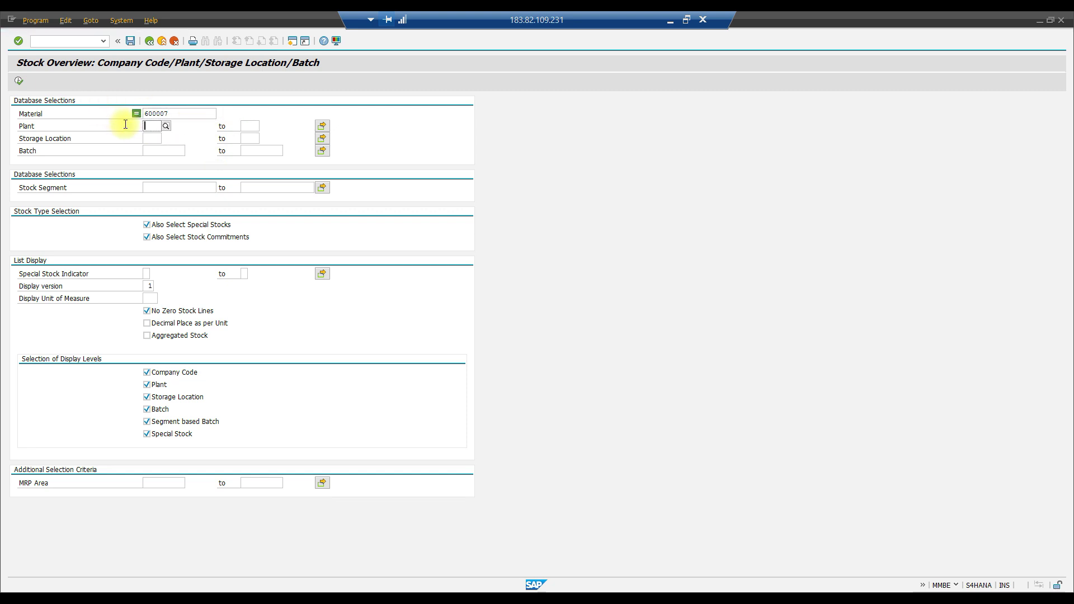
click(18, 80)
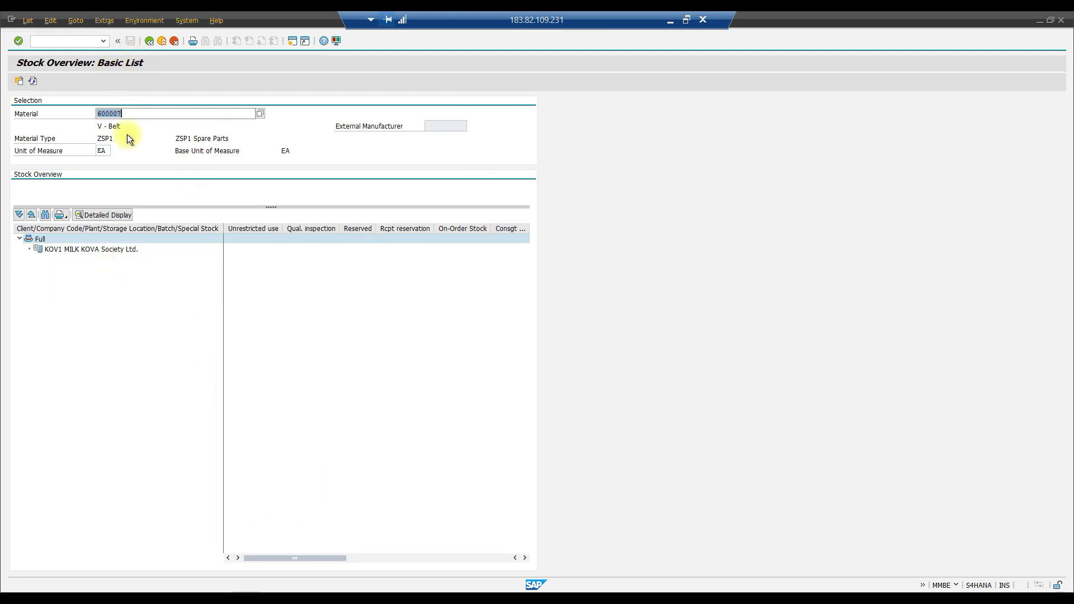
click(245, 593)
click(316, 542)
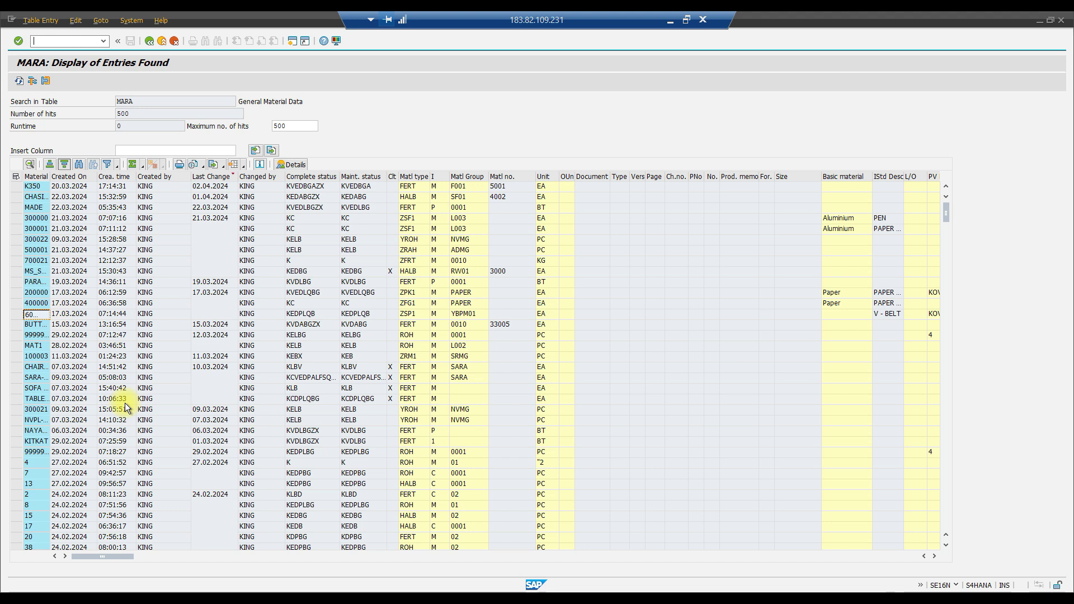
click(210, 494)
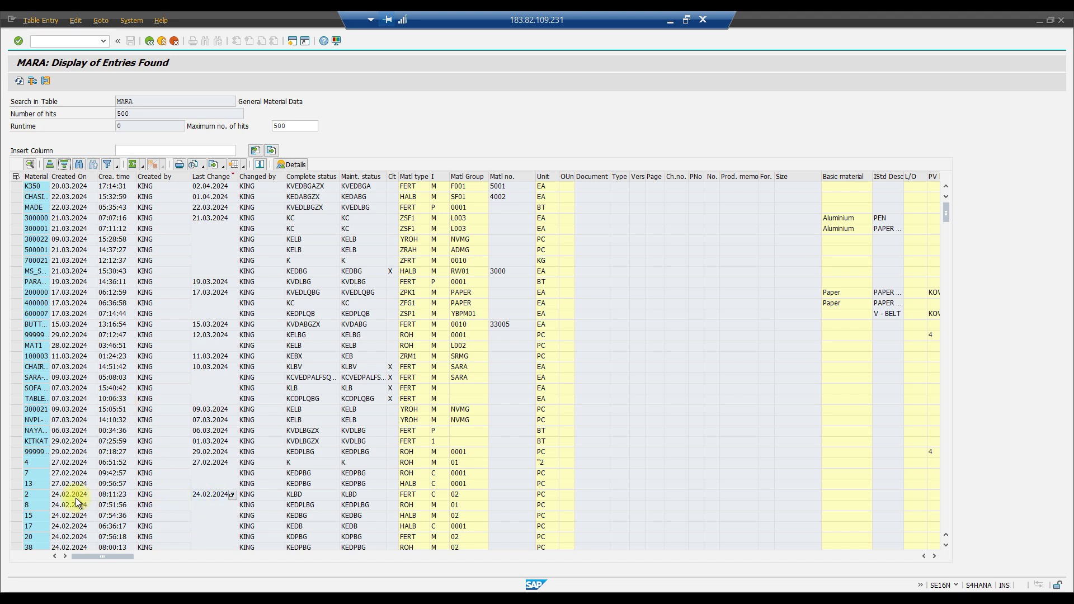
click(35, 496)
click(38, 455)
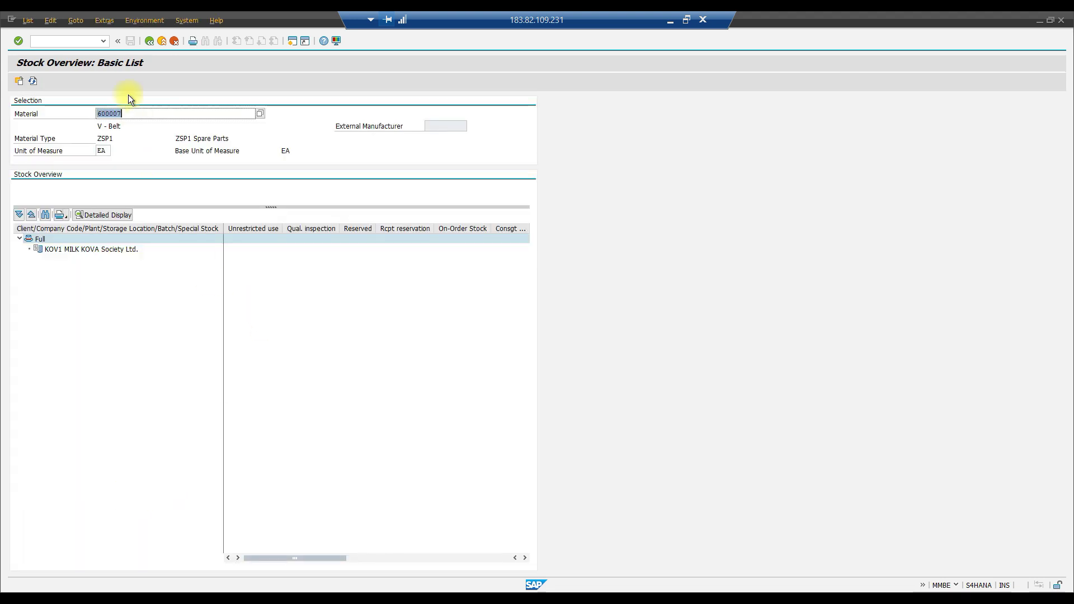
click(149, 40)
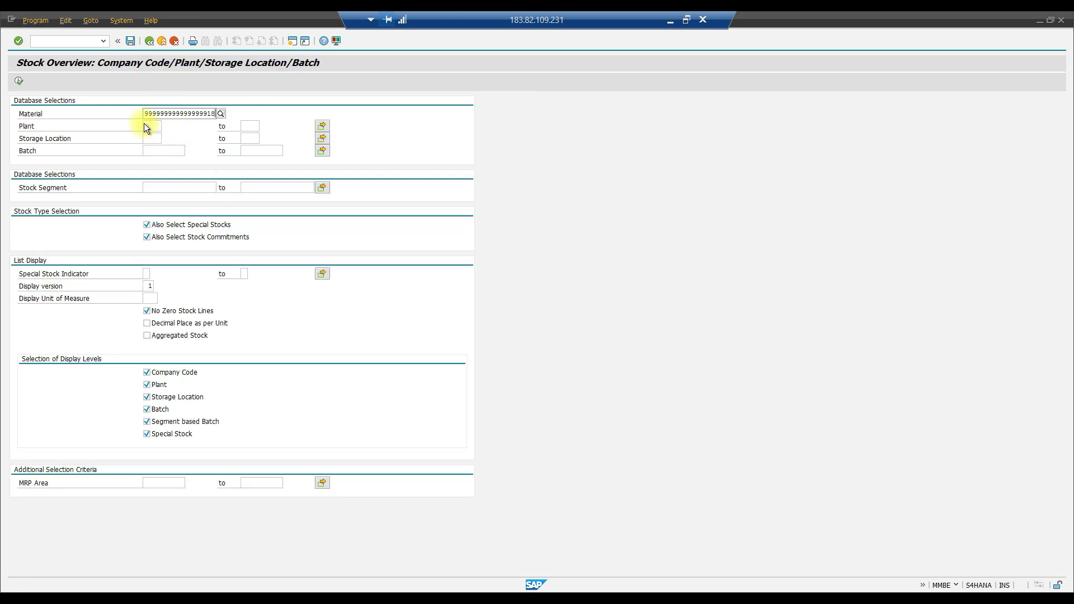
click(19, 83)
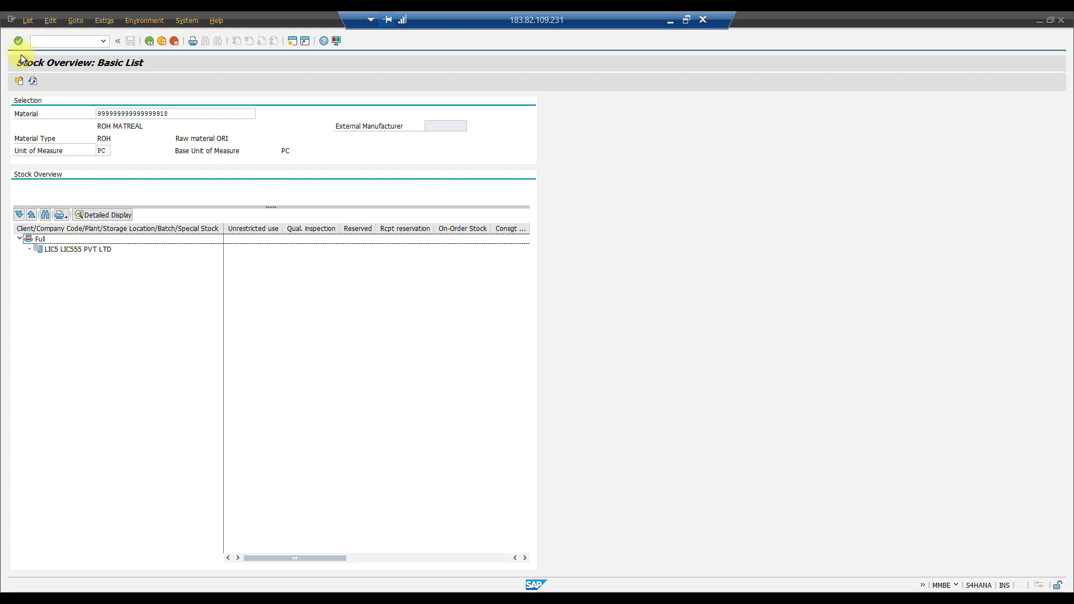
Step: Display the most recent purchase order with transaction ME23N and look up the material number of item 10
click(53, 45)
text(/NME)
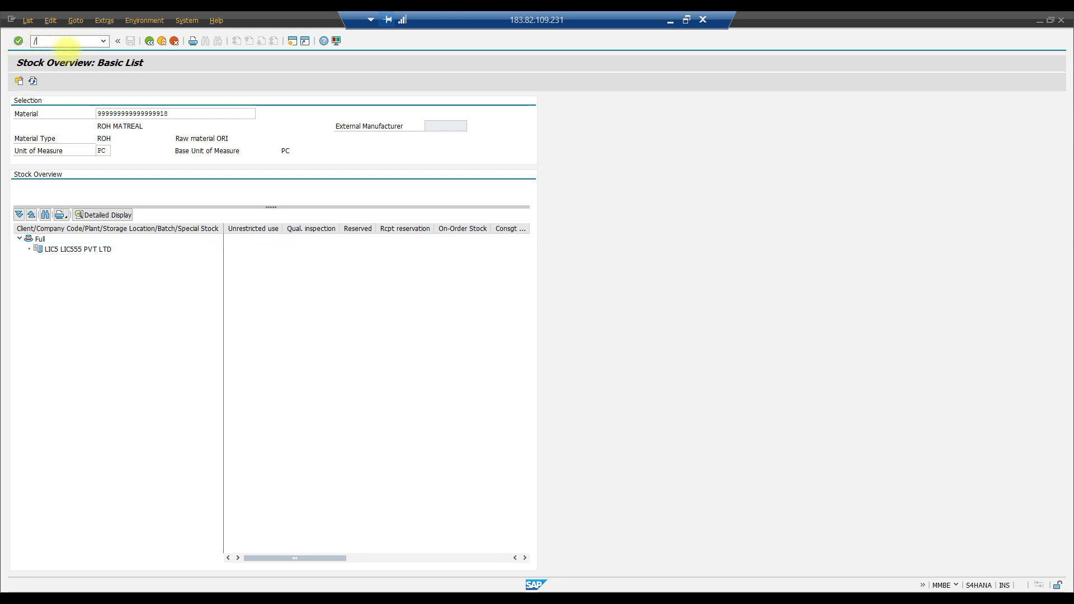
text(21N)
key(Return)
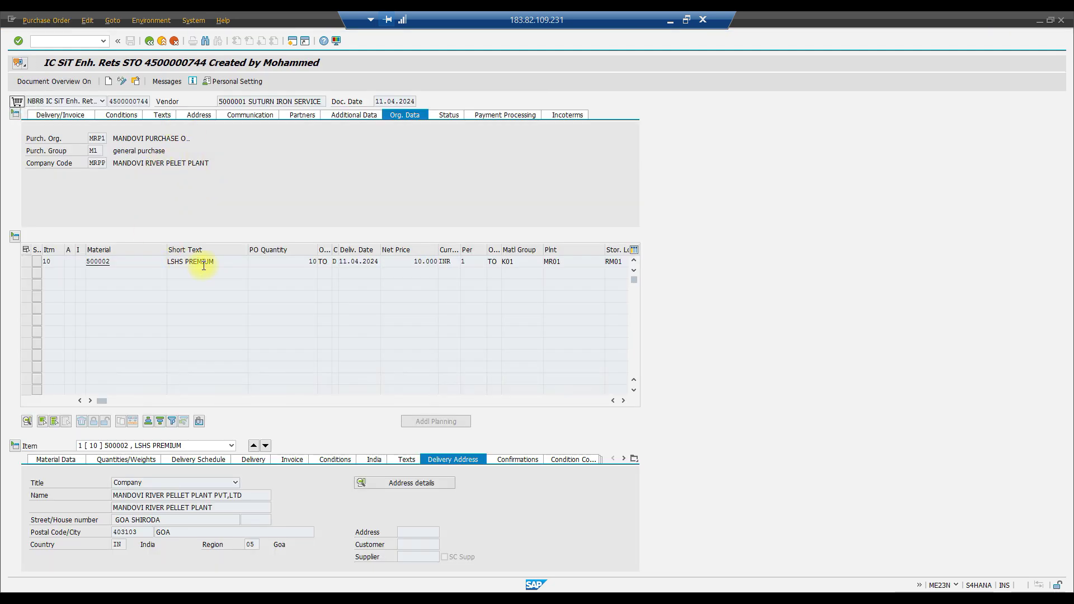
click(132, 263)
key(Home)
drag(111, 262, 82, 260)
click(82, 260)
Step: Return to transaction MMBE and display the stock overview of material 500002
click(61, 42)
text(/N)
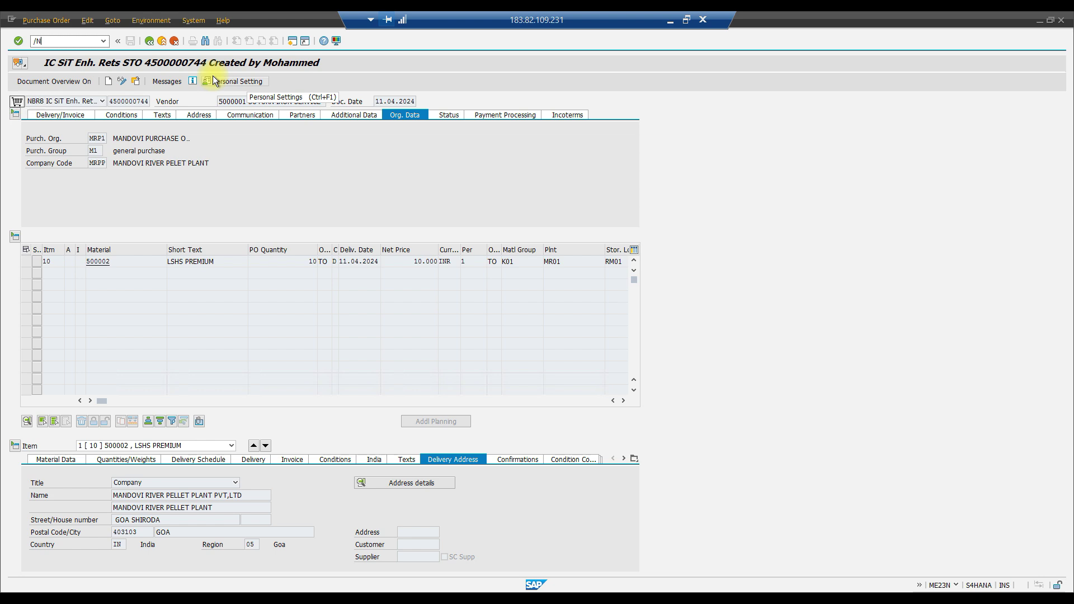
text(MMBE)
key(Return)
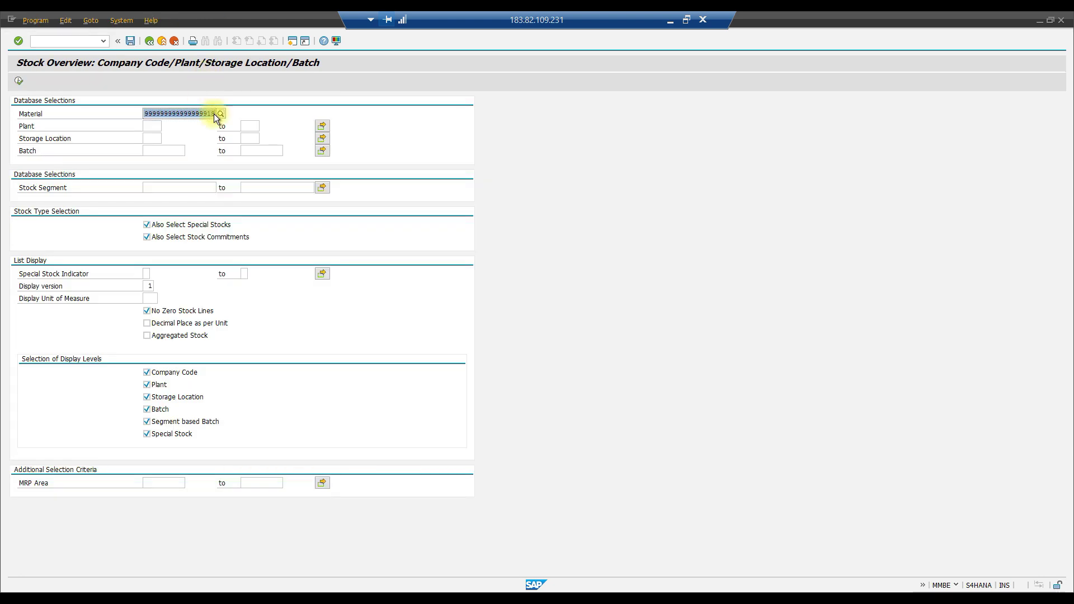
text(5)
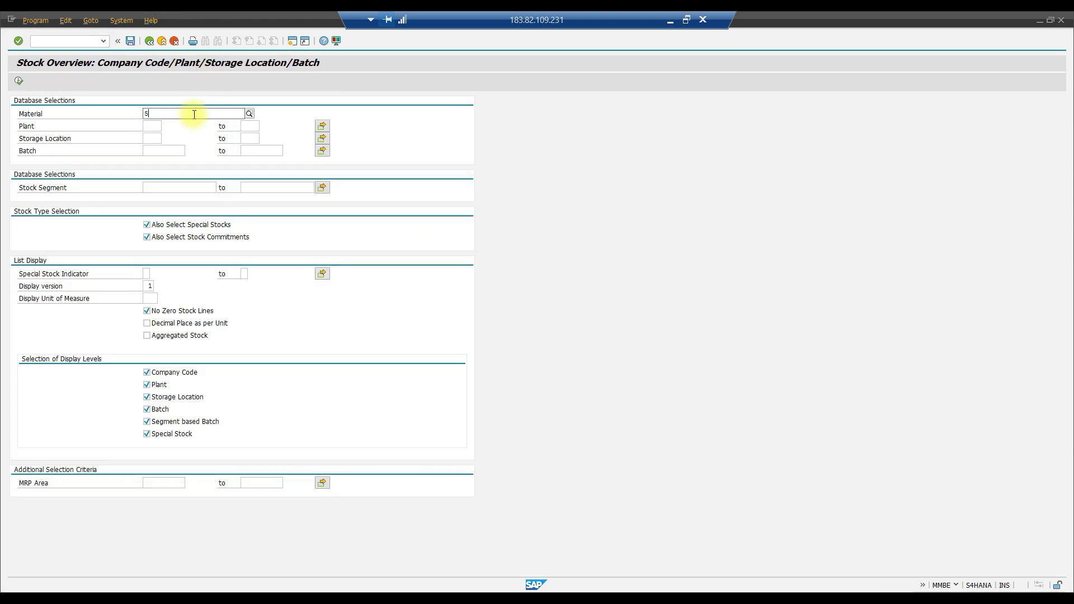
text(00002)
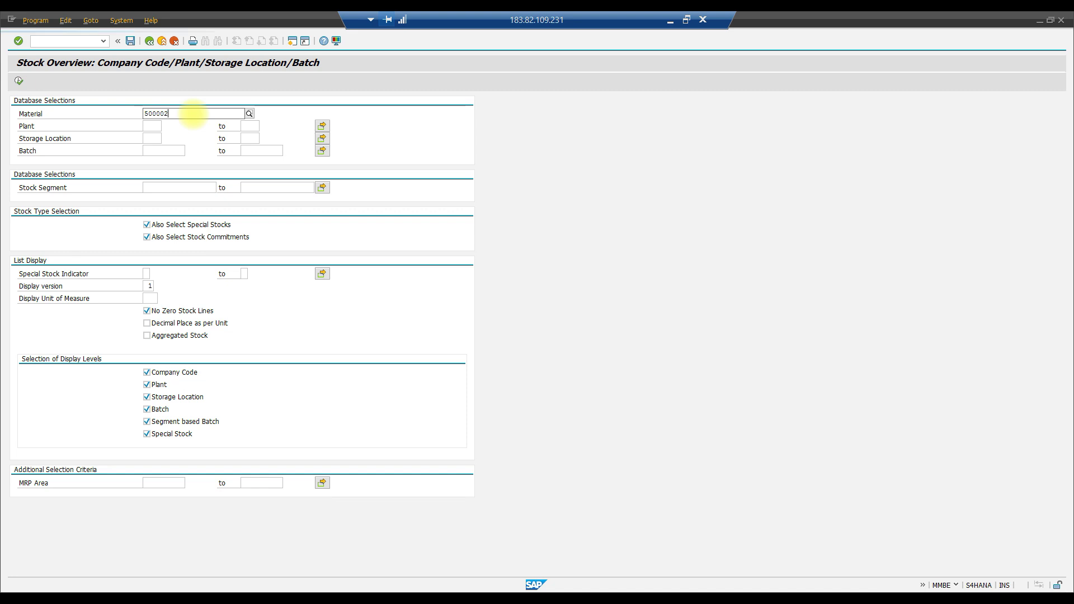
double_click(192, 114)
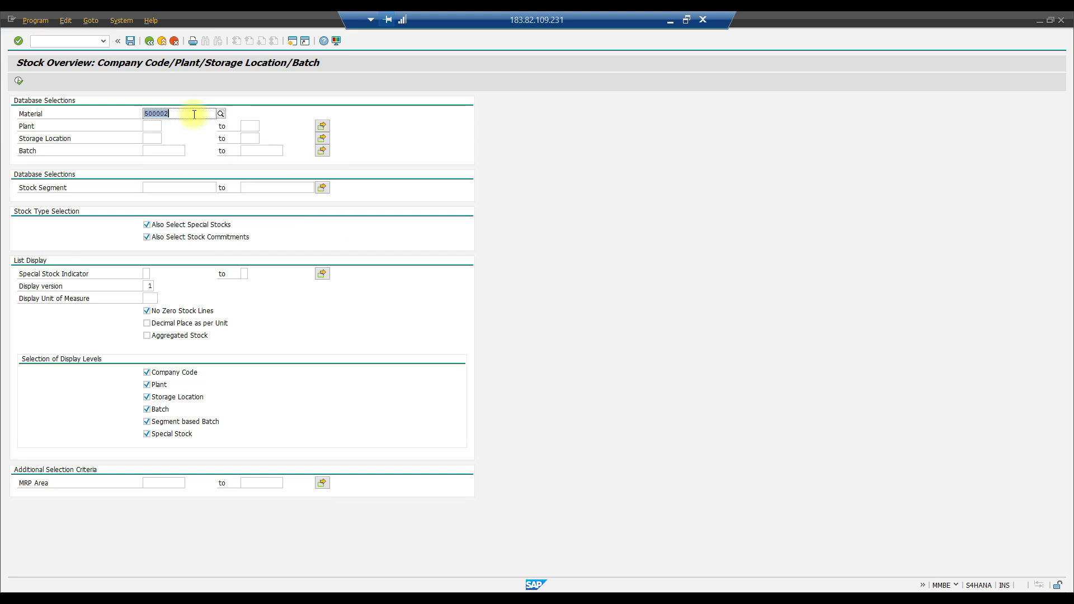
click(19, 83)
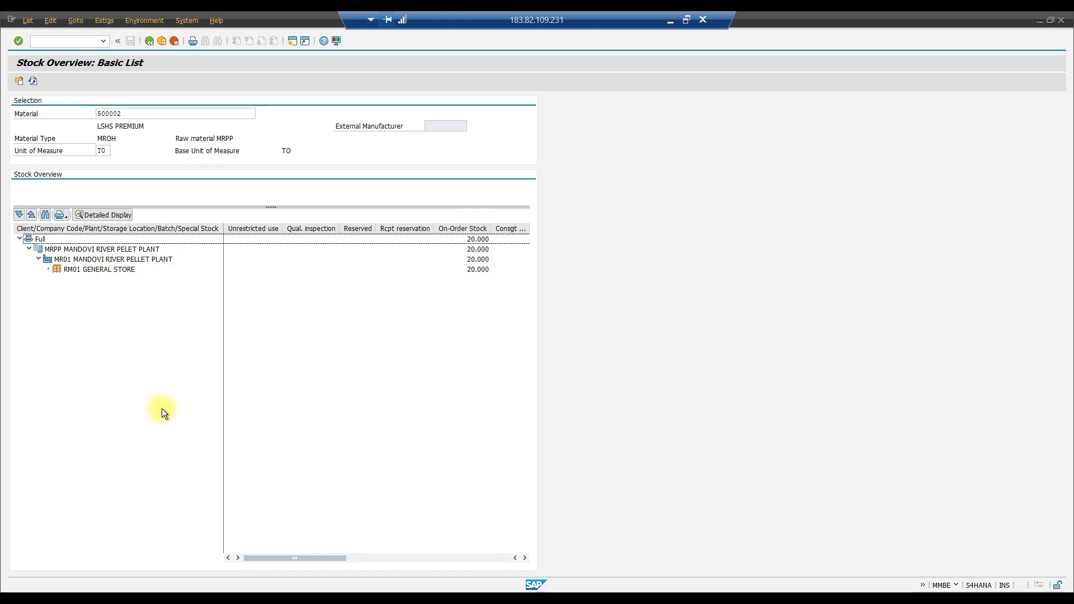
Step: Switch to the MMAM session and enter 500002 as the material whose type is to change
click(248, 598)
click(481, 562)
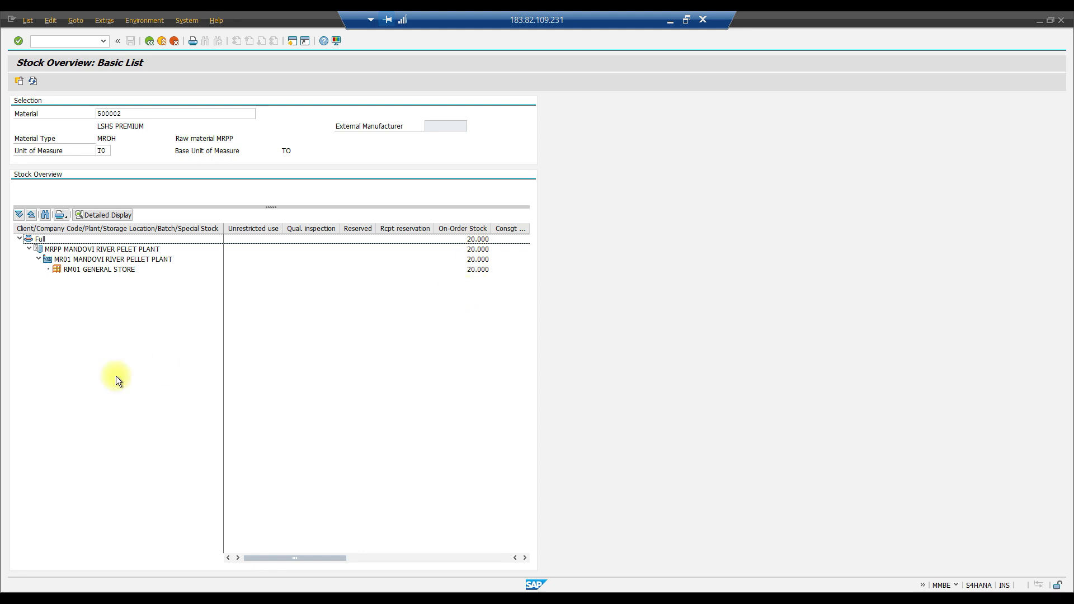
click(575, 423)
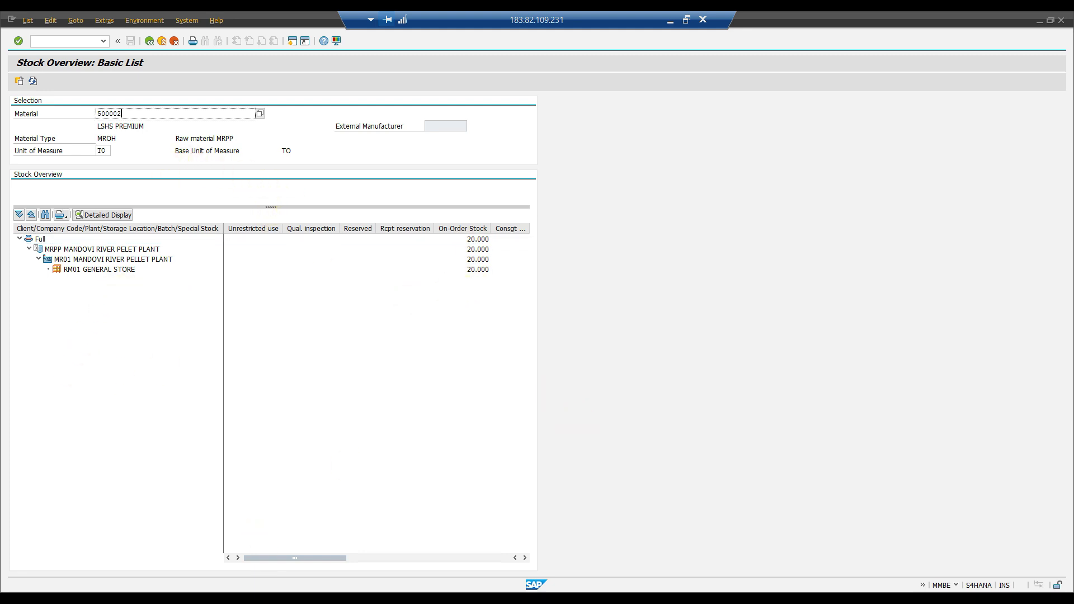
click(207, 549)
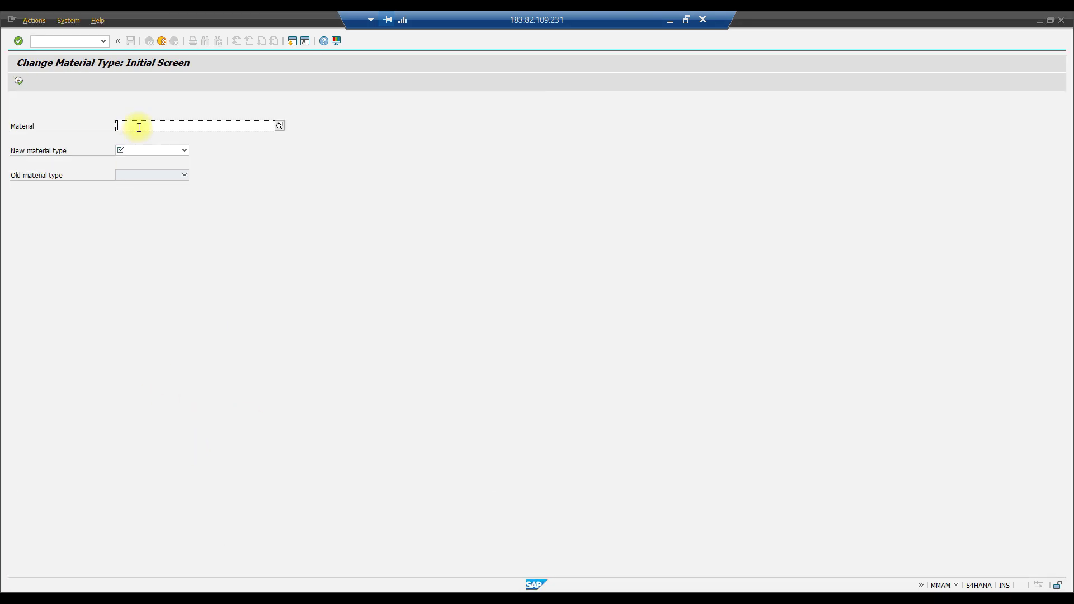
text(500)
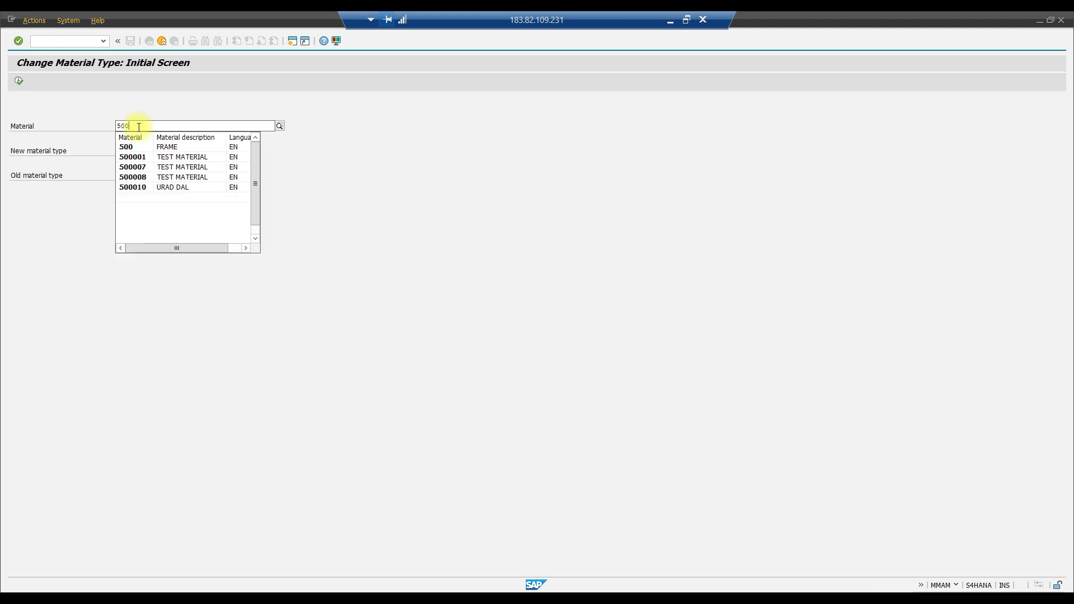
text(002)
key(Return)
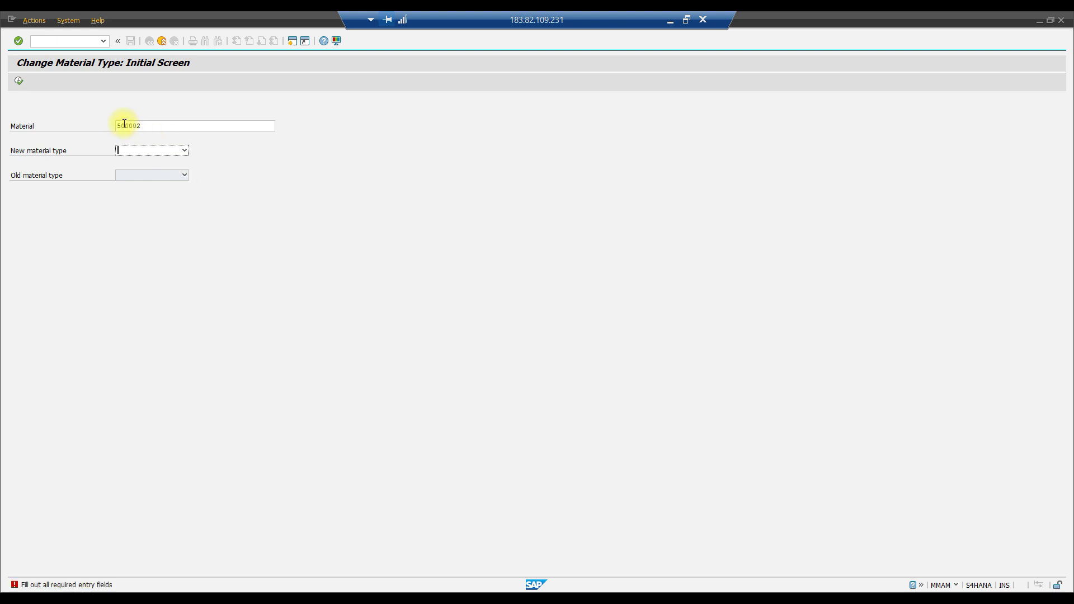
Step: Choose DIEN Service as the new material type and try to execute the change
click(185, 150)
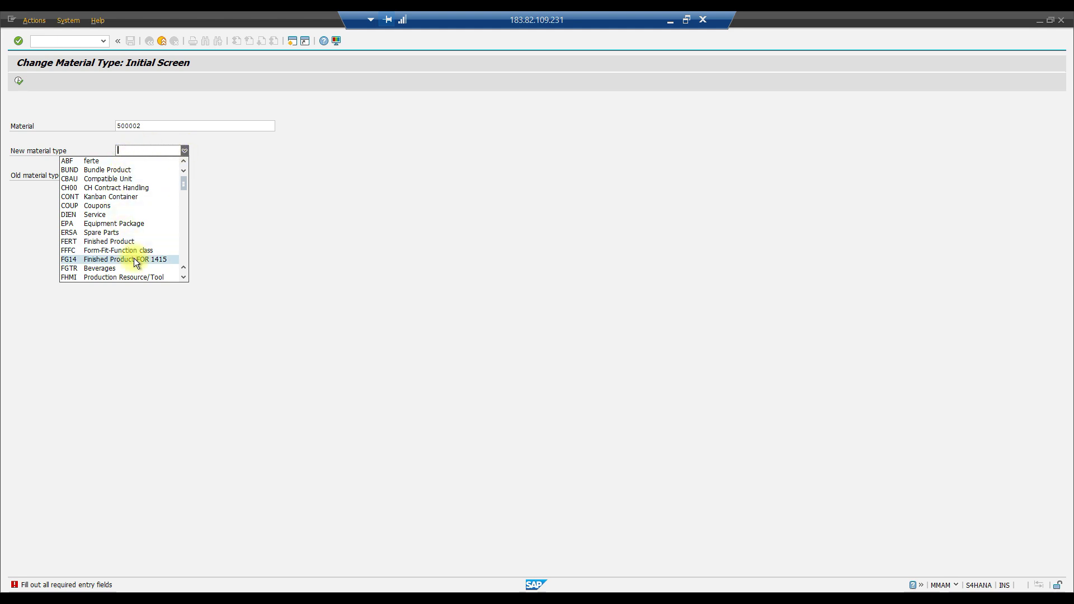
click(112, 215)
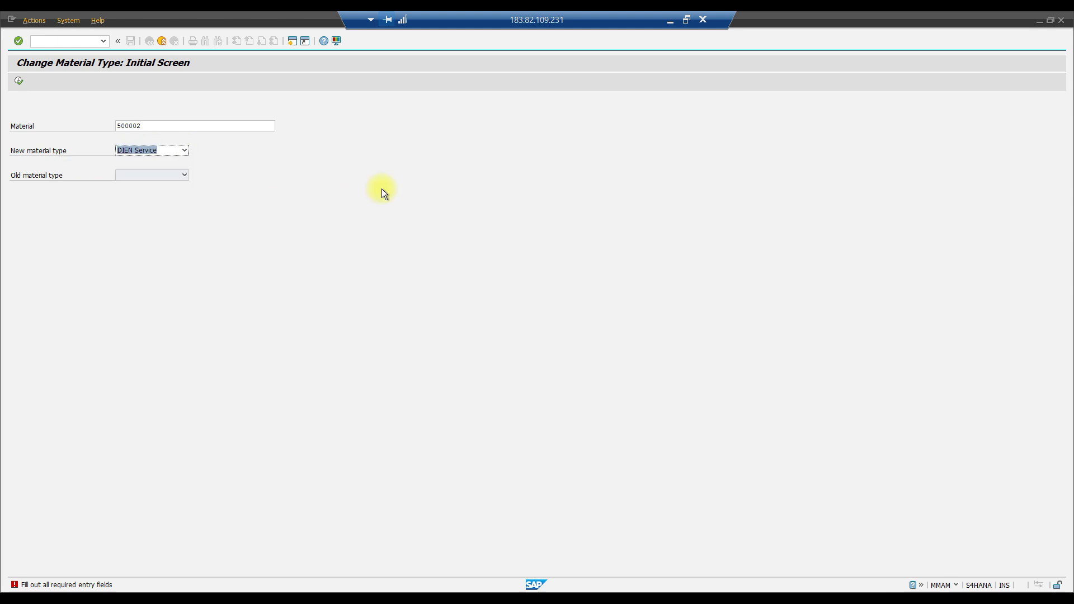
key(Return)
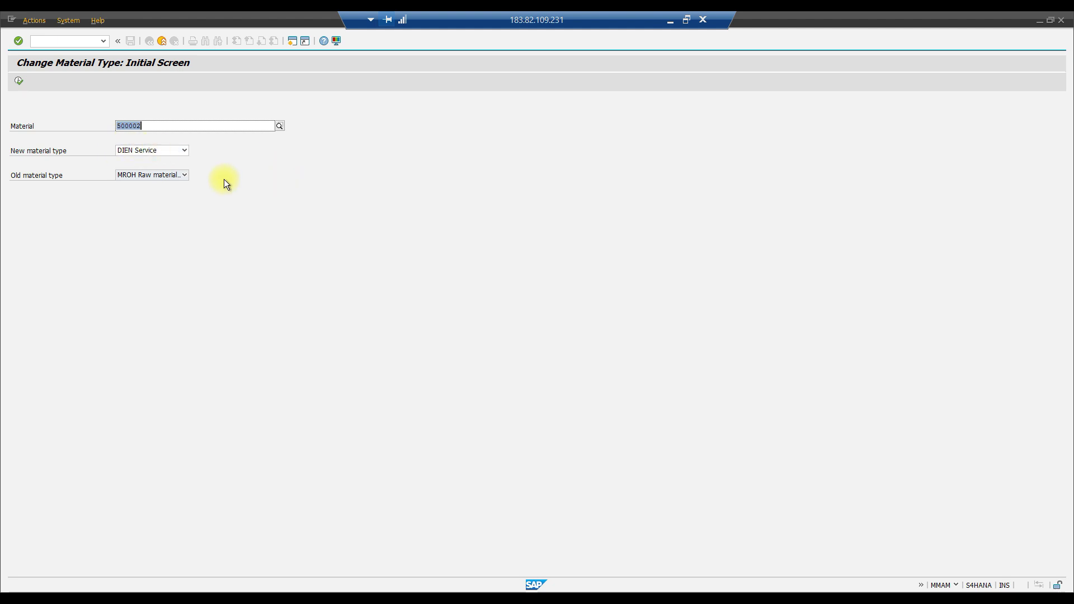
click(17, 81)
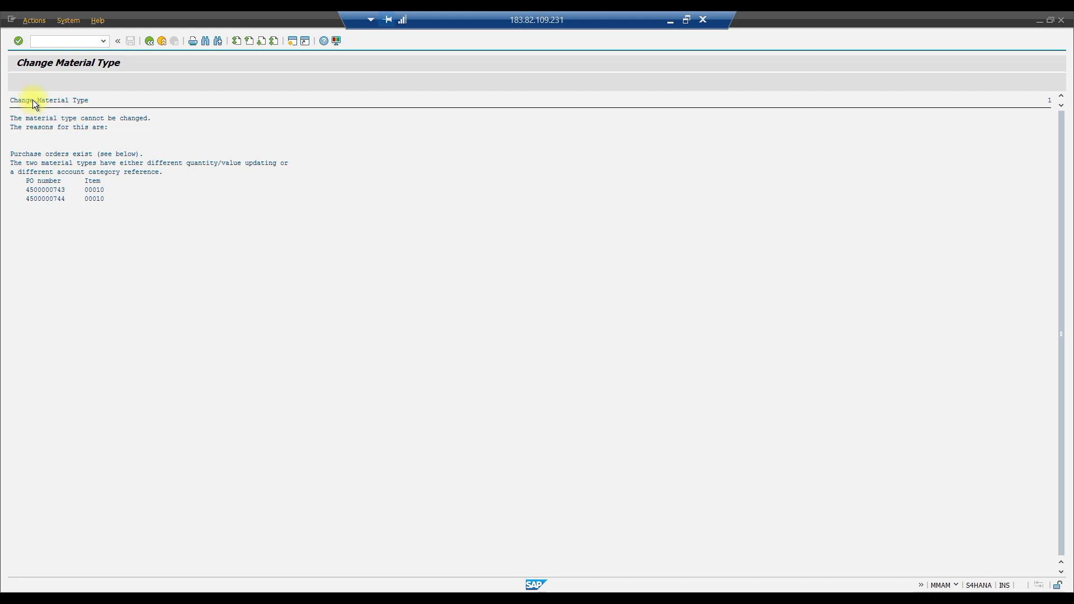
Step: Open another SAP session with the goods receipt transaction MIGO
click(59, 191)
click(292, 41)
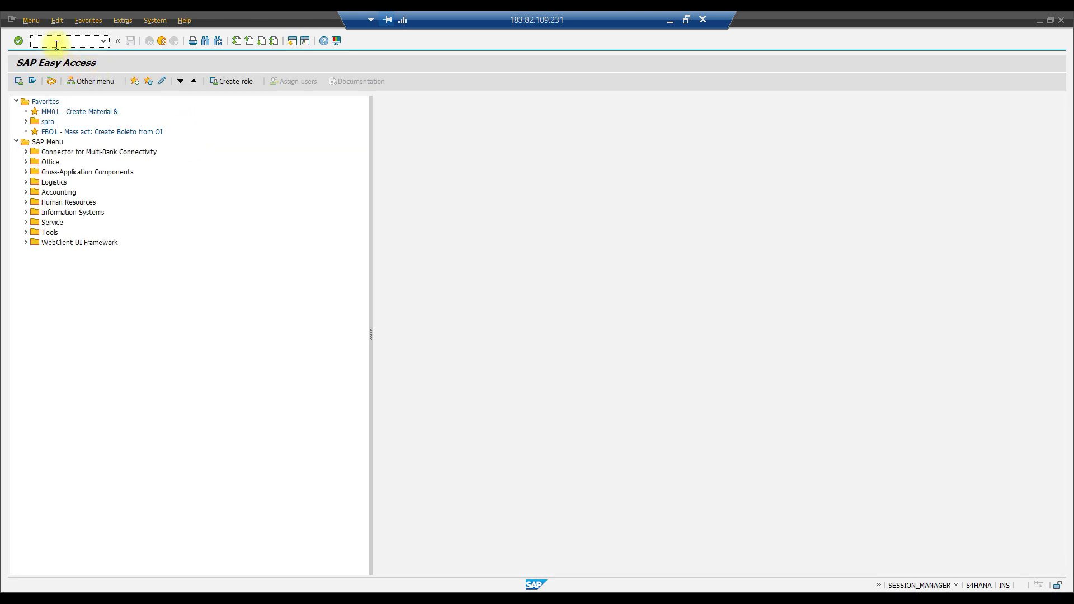
text(migo)
key(Return)
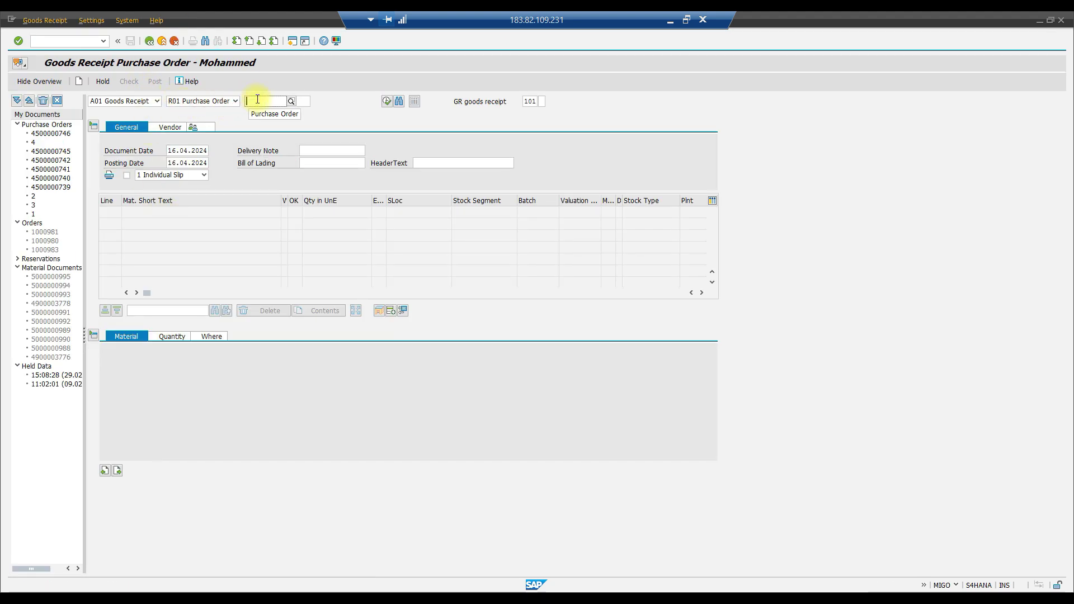
Step: Try to load the first purchase order listed in the material type change log for goods receipt
text(45)
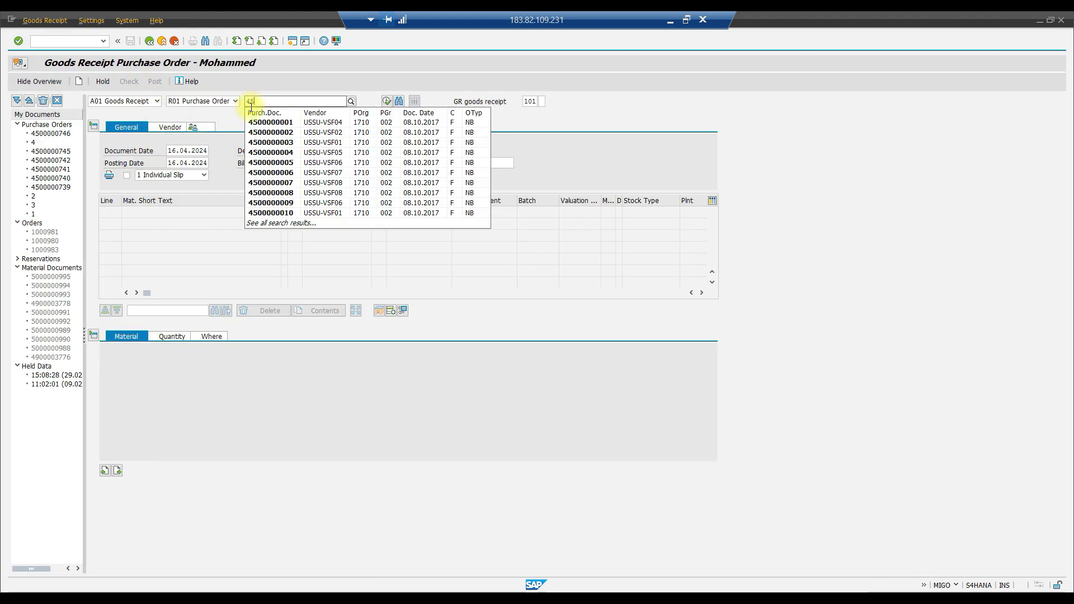
click(250, 168)
key(alt+Tab)
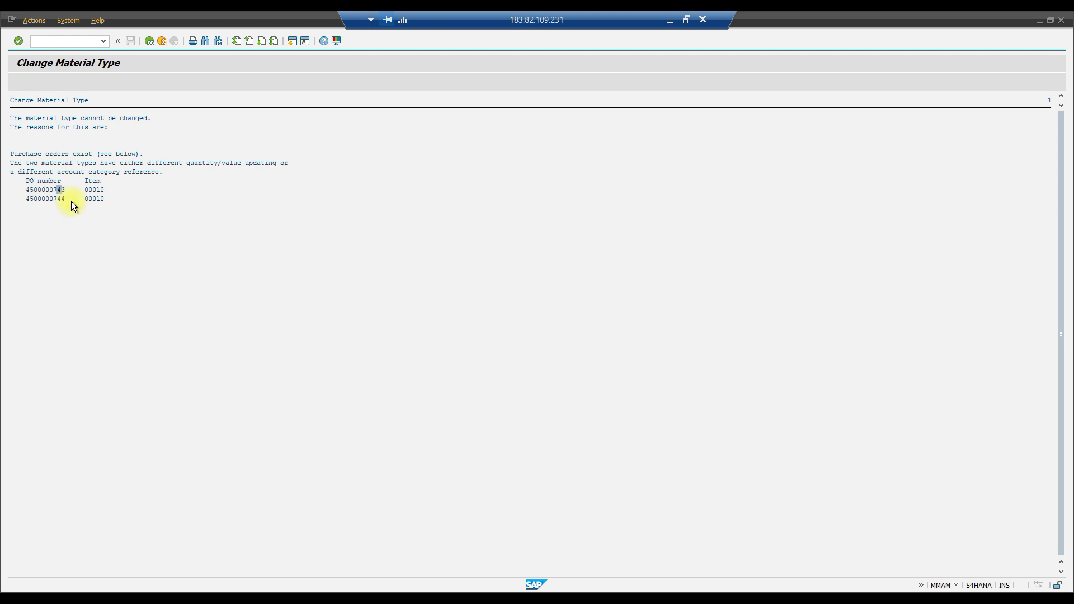
key(alt+Tab)
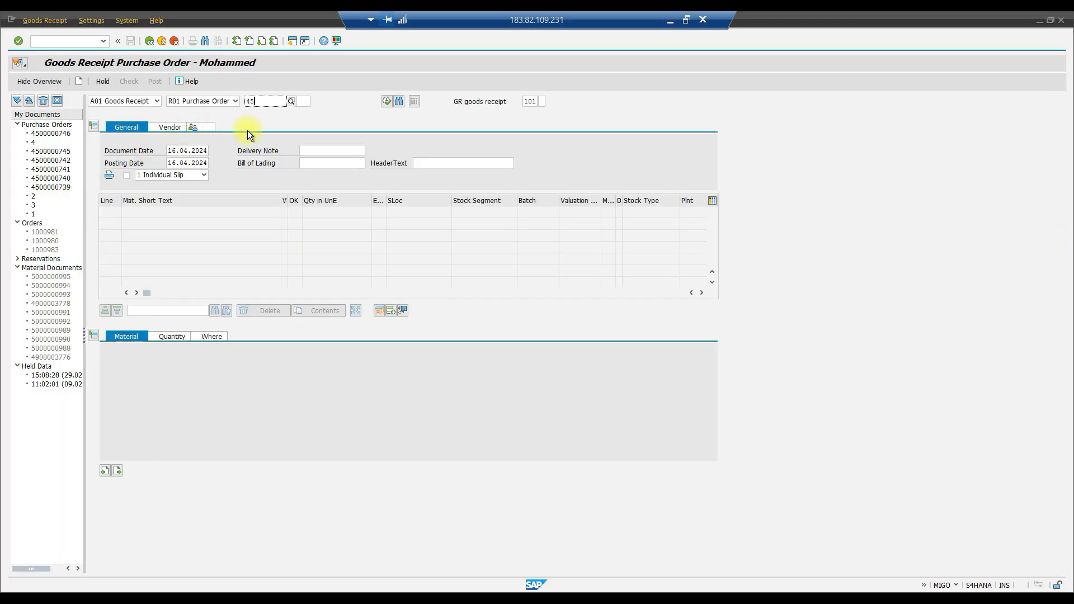
text(000)
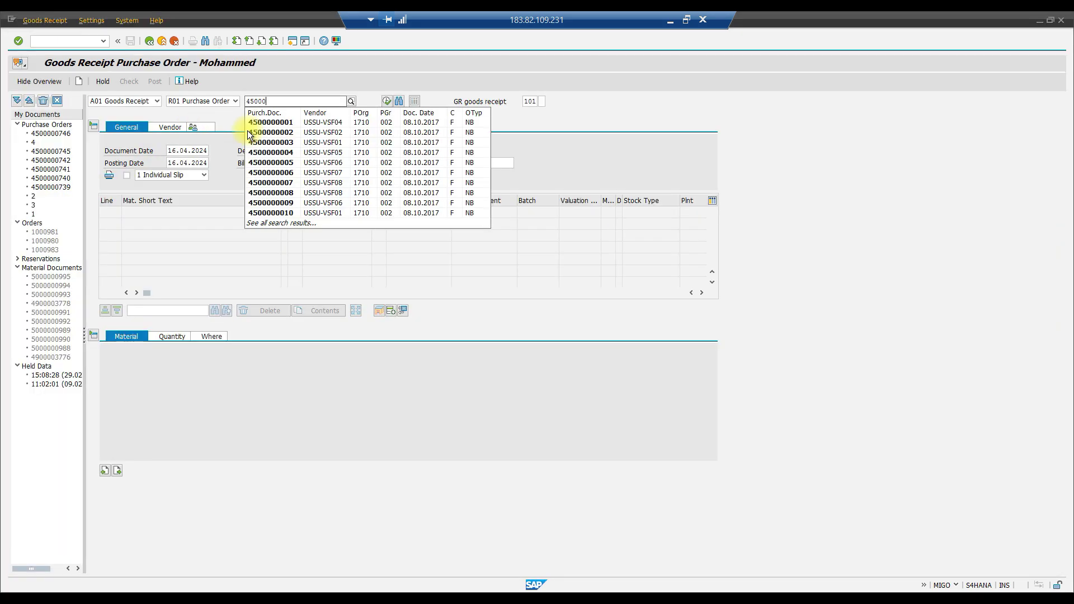
text(00743)
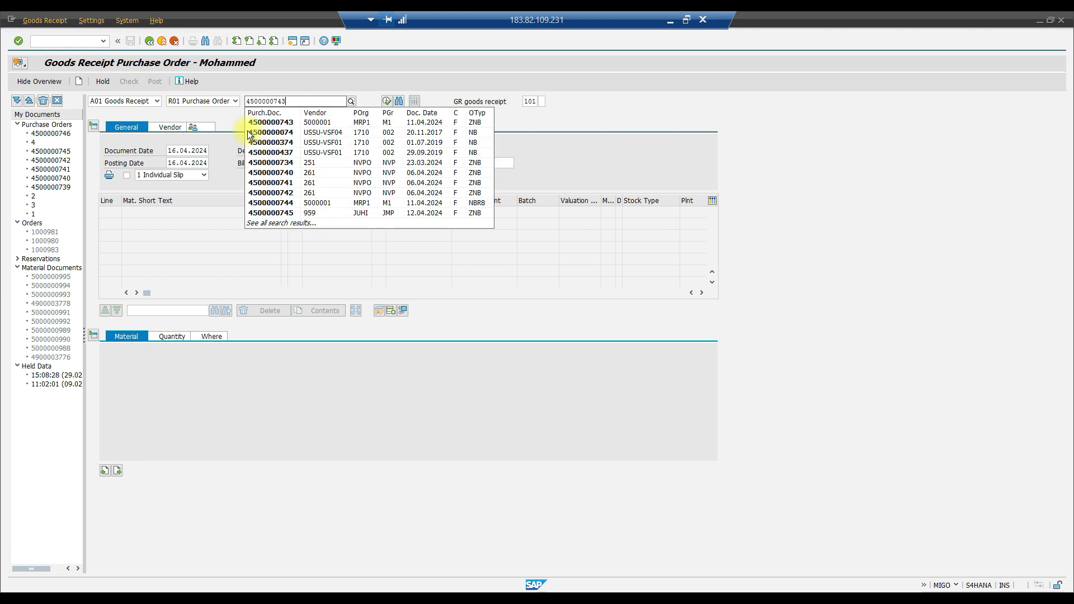
key(Return)
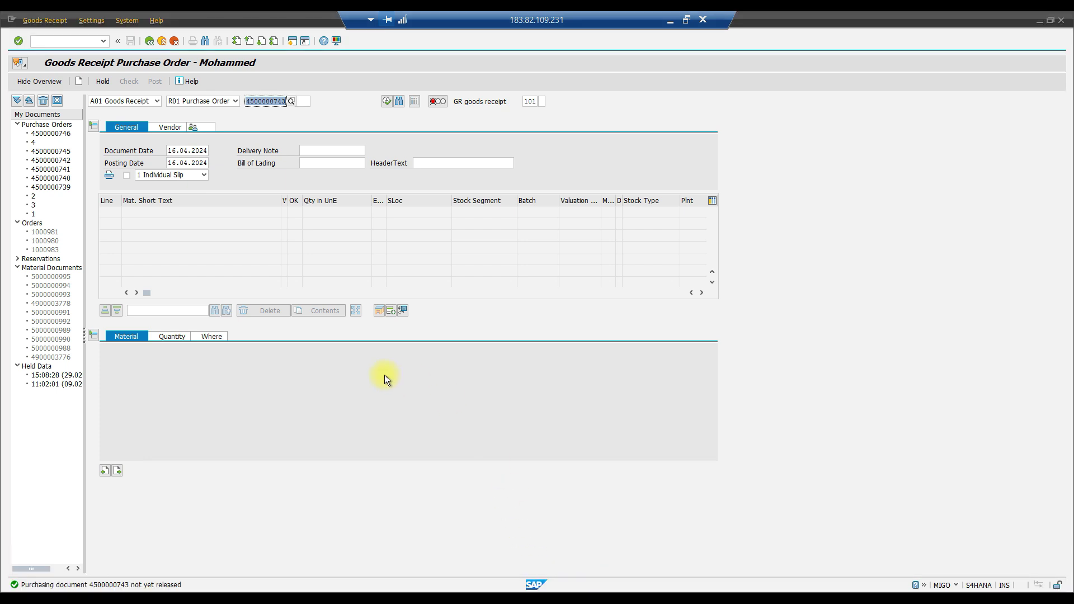
Step: Try to load the second purchase order listed in the change log for goods receipt instead
click(281, 101)
key(Delete)
text(4)
key(Return)
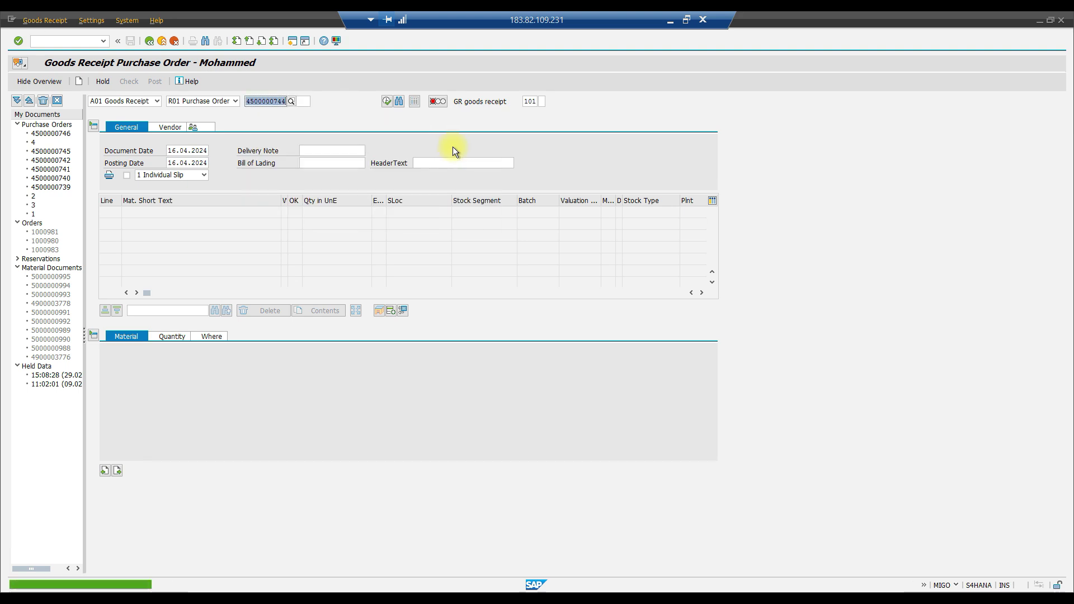
key(Return)
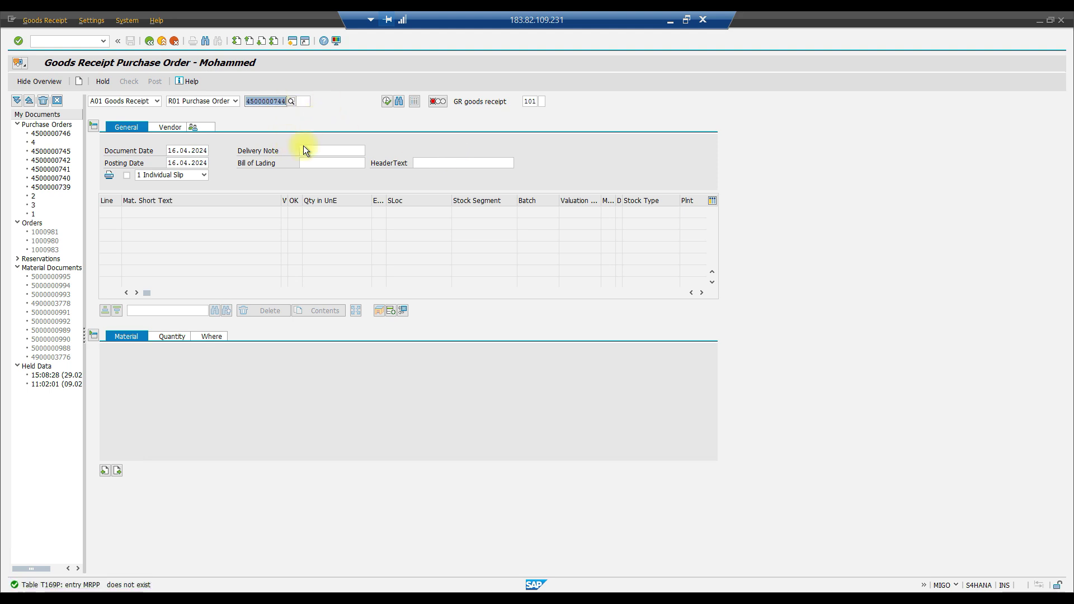
Step: Compare the reasons in the MMAM change log with the stock overview of material 500002
key(alt+Tab)
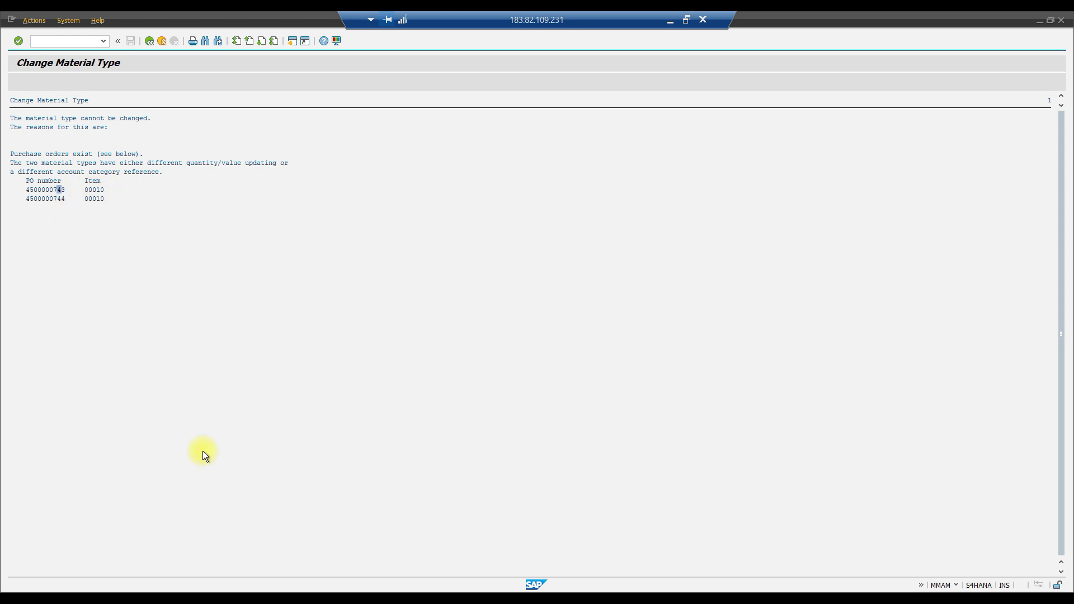
mouse_move(327, 563)
click(462, 553)
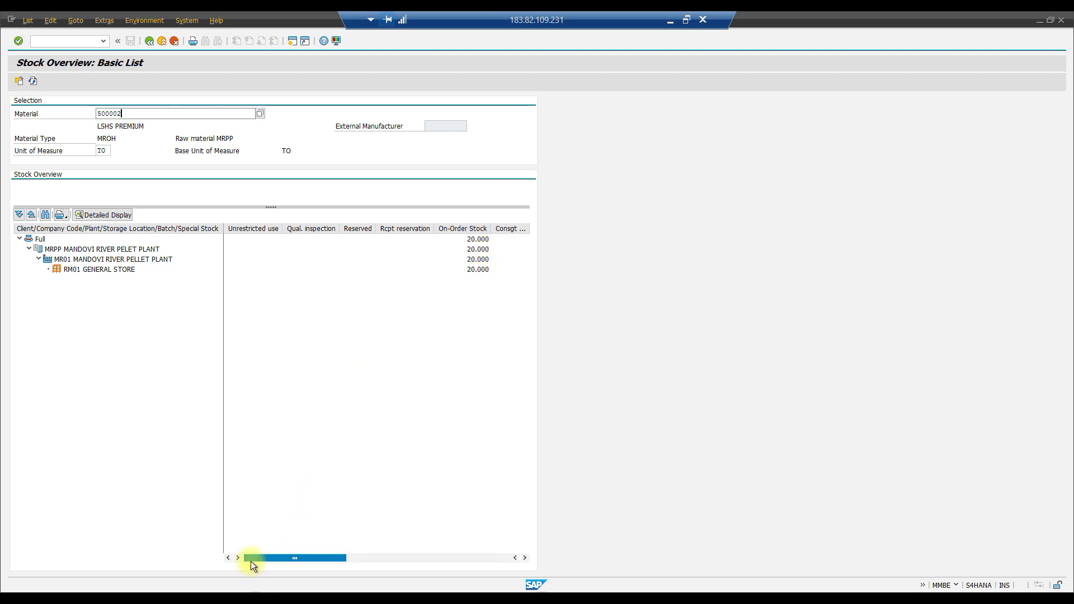
key(alt+Tab)
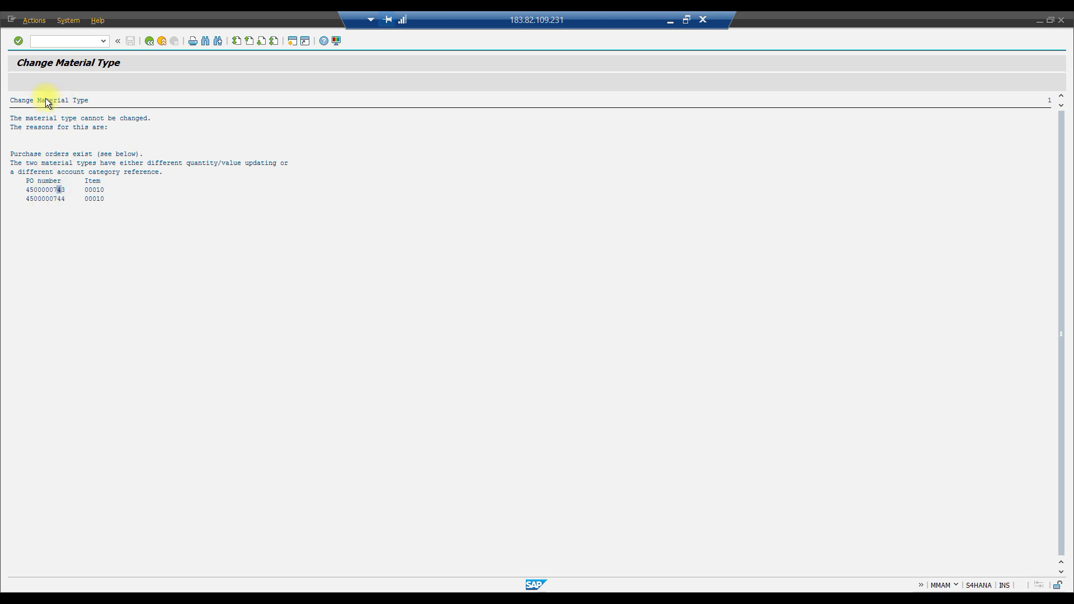
Step: Switch to the goods receipt session and open the purchase order change transaction ME22N with the second purchase order from the log
click(221, 592)
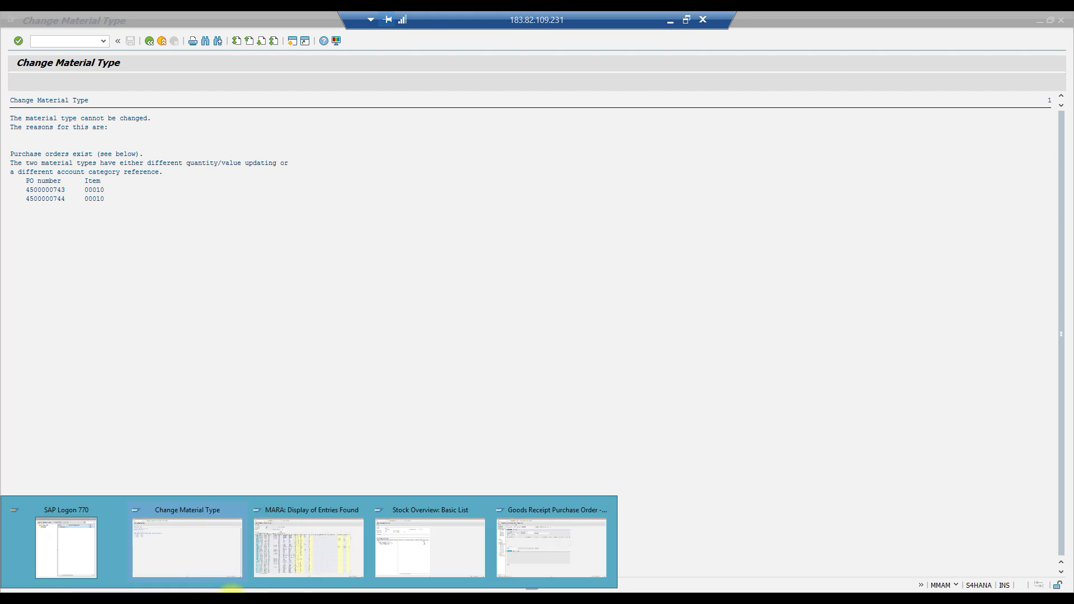
click(524, 563)
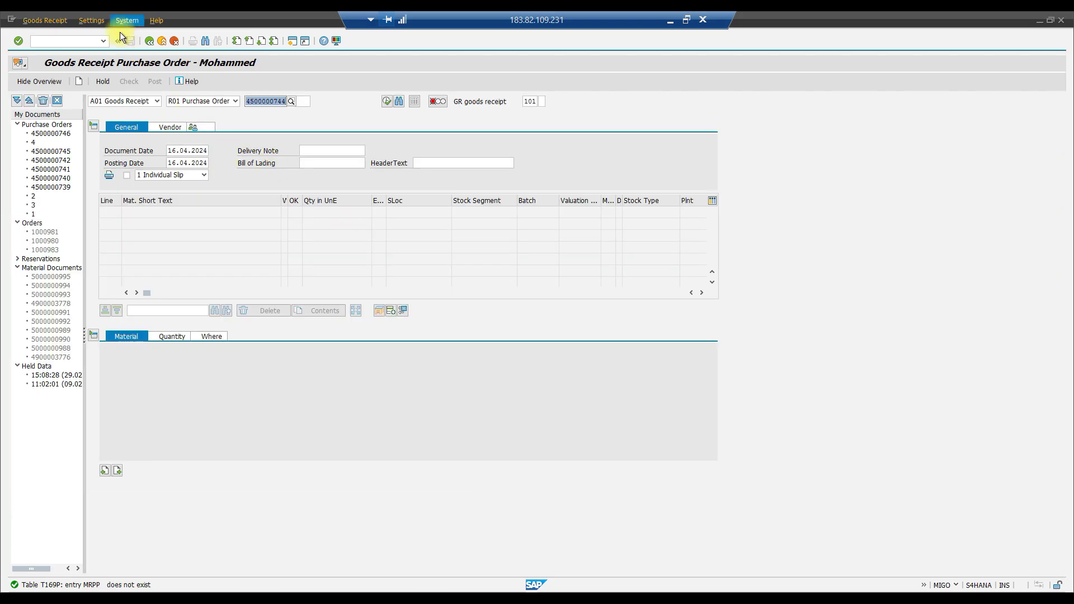
click(82, 40)
text(/N)
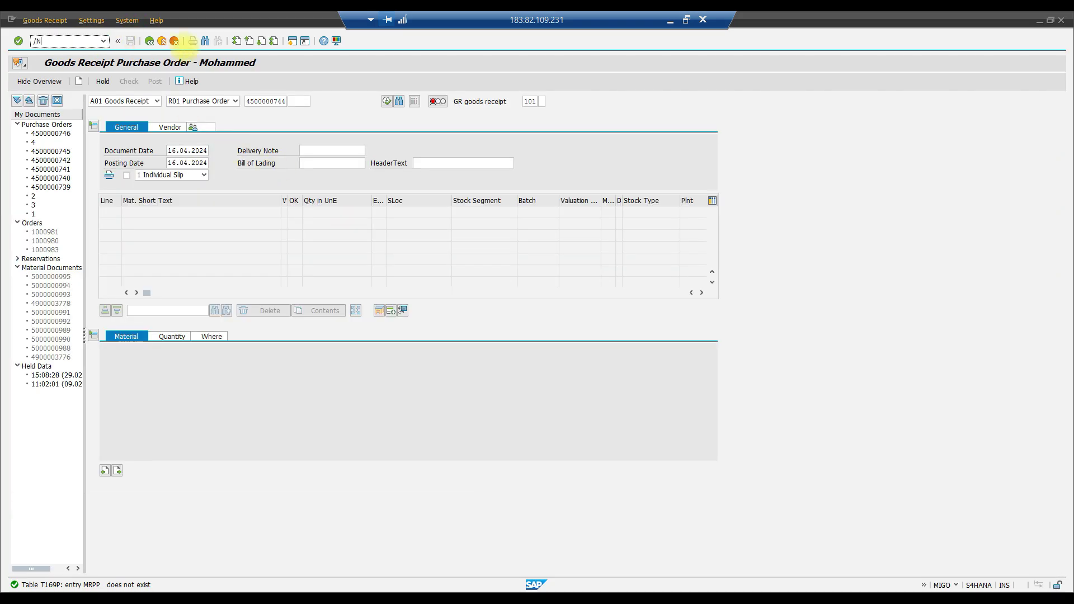
text(M222)
key(BackSpace)
key(BackSpace)
key(BackSpace)
text(IGO)
key(Return)
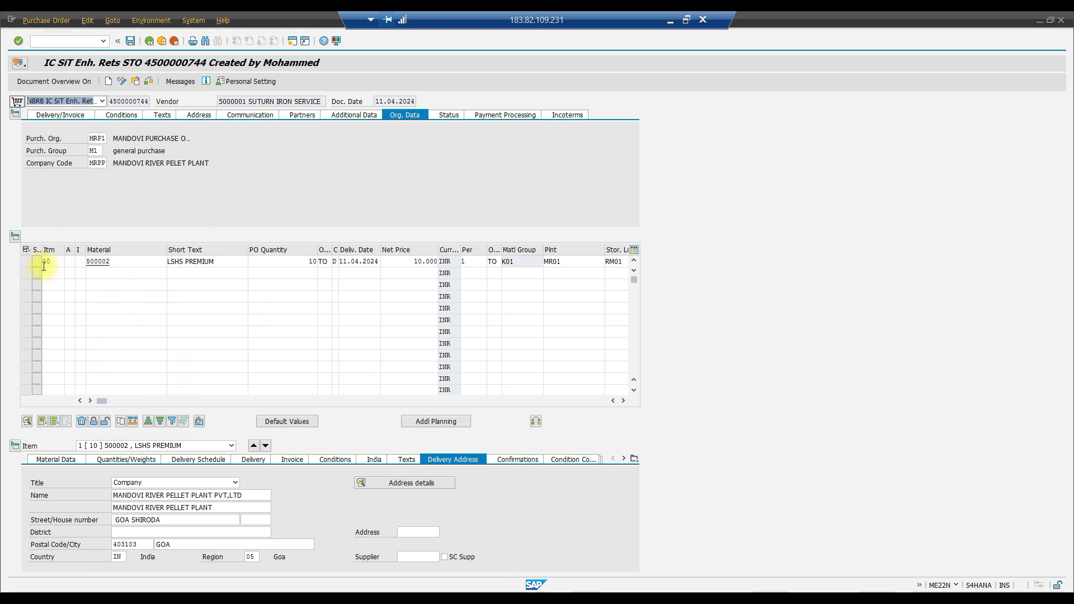
Step: Delete item 10 with material 500002 from the second purchase order and save the order
click(27, 262)
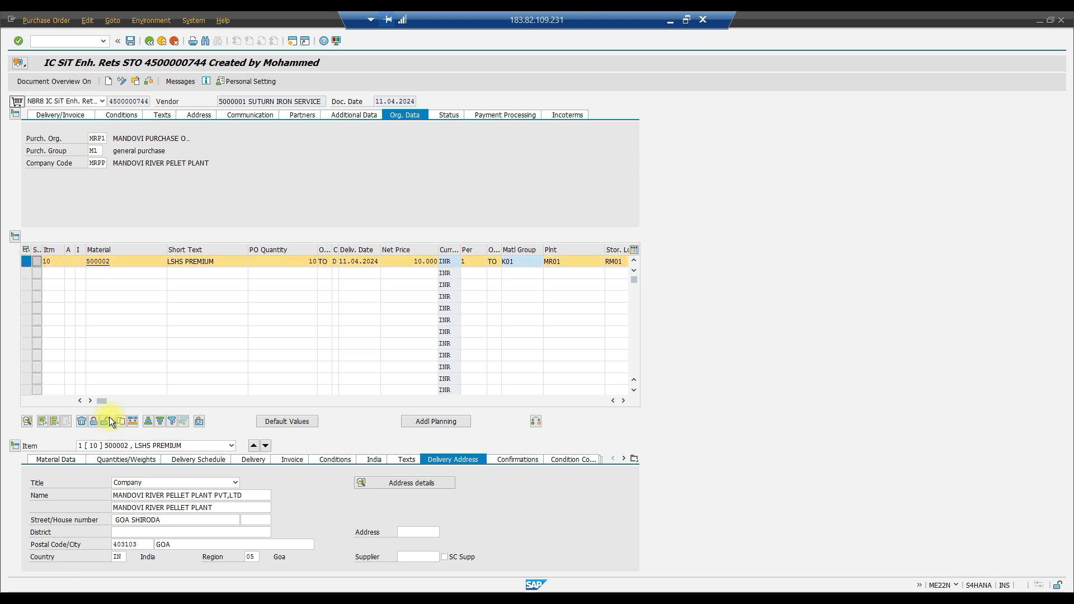
click(83, 421)
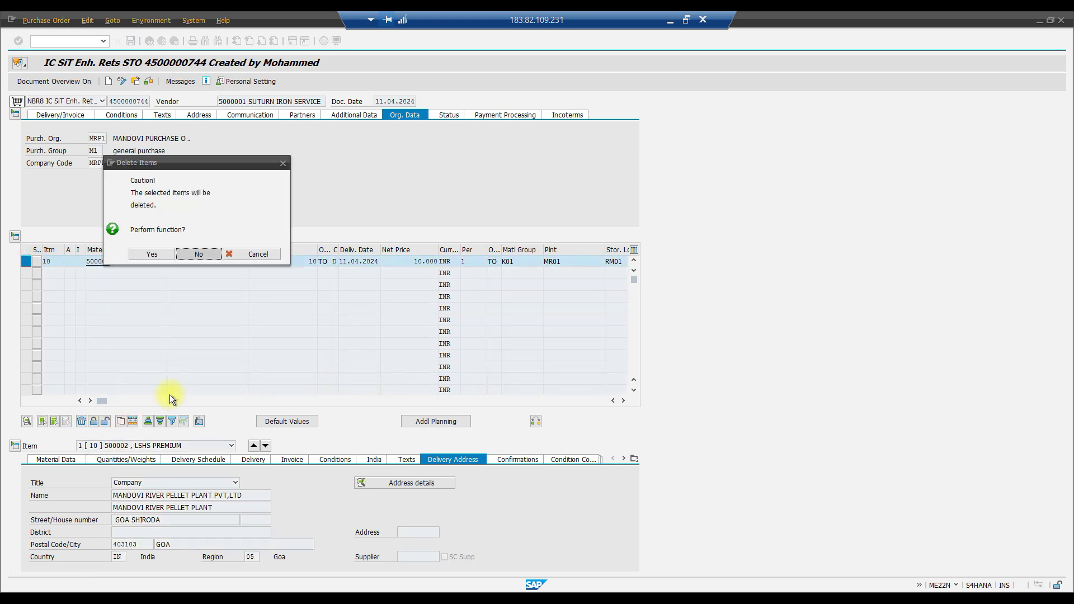
click(151, 254)
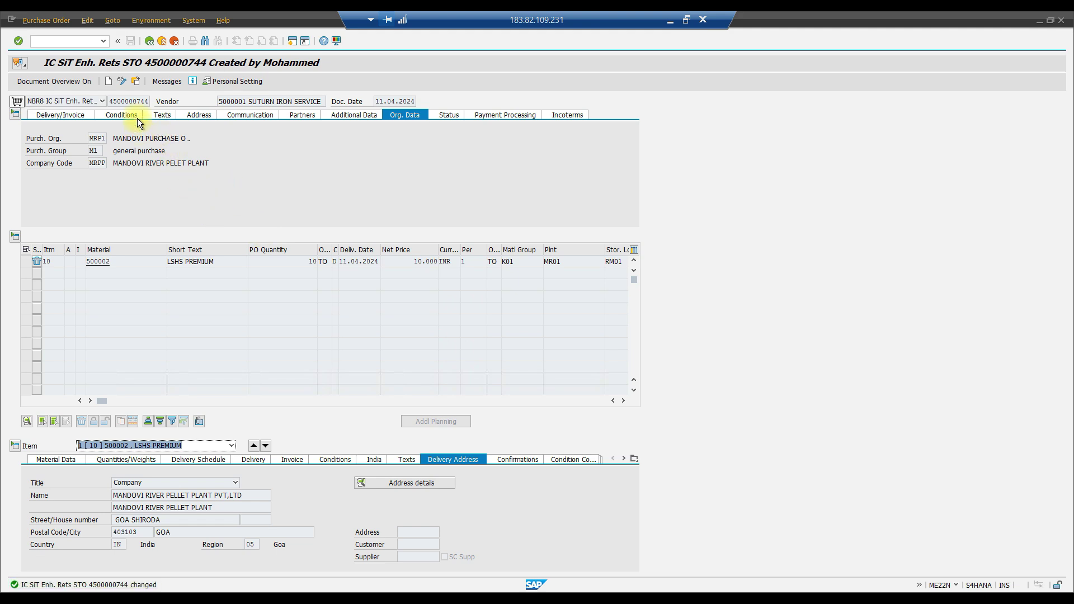
Step: Try to open the first purchase order listed in the material type change log in ME22N
click(135, 81)
key(Delete)
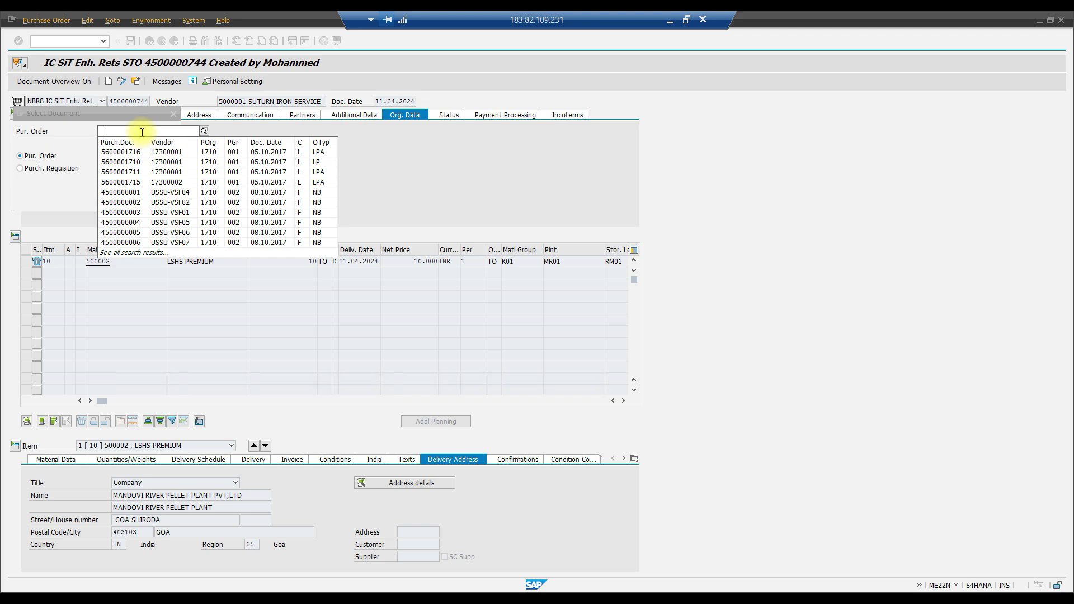
click(142, 132)
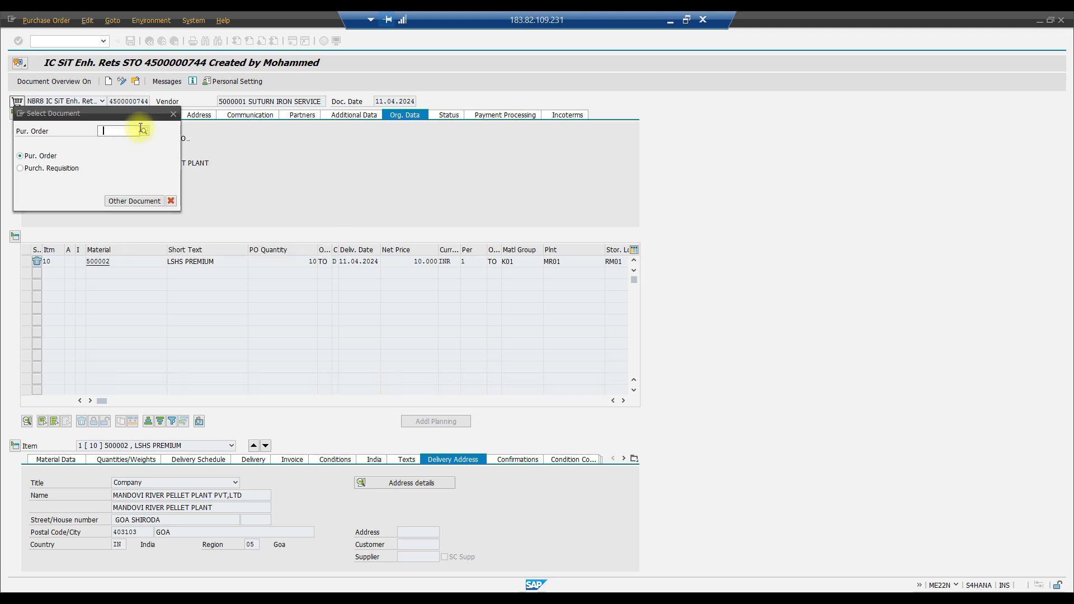
text(45)
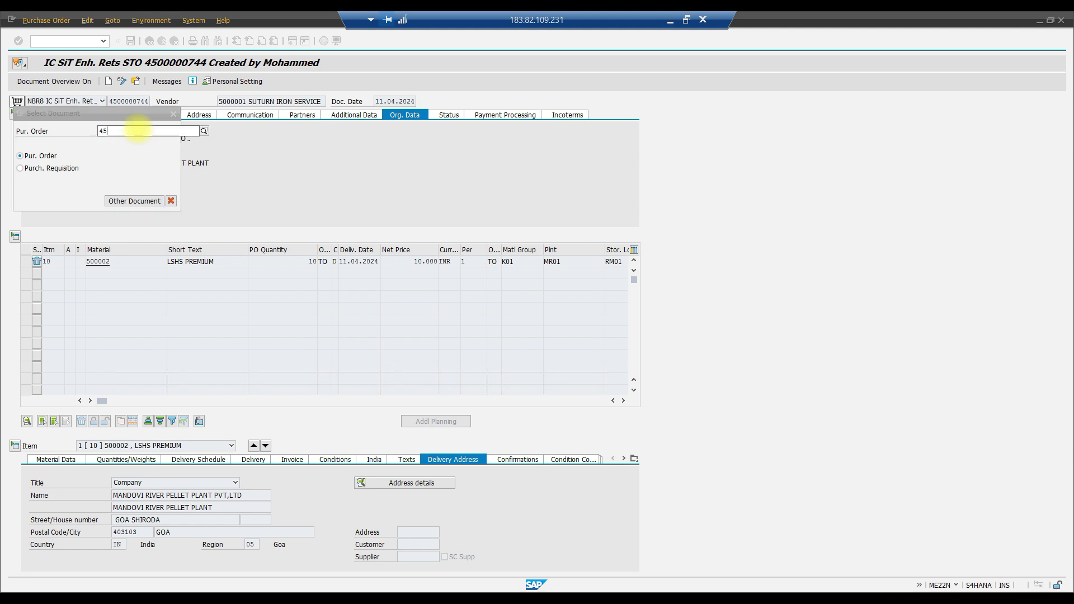
text(00000)
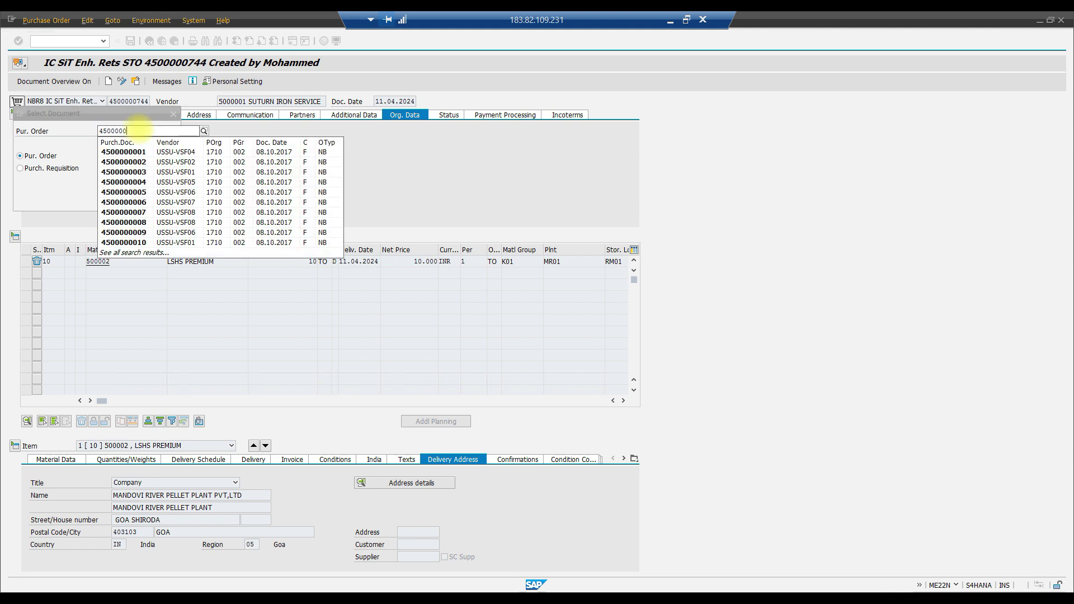
text(0743)
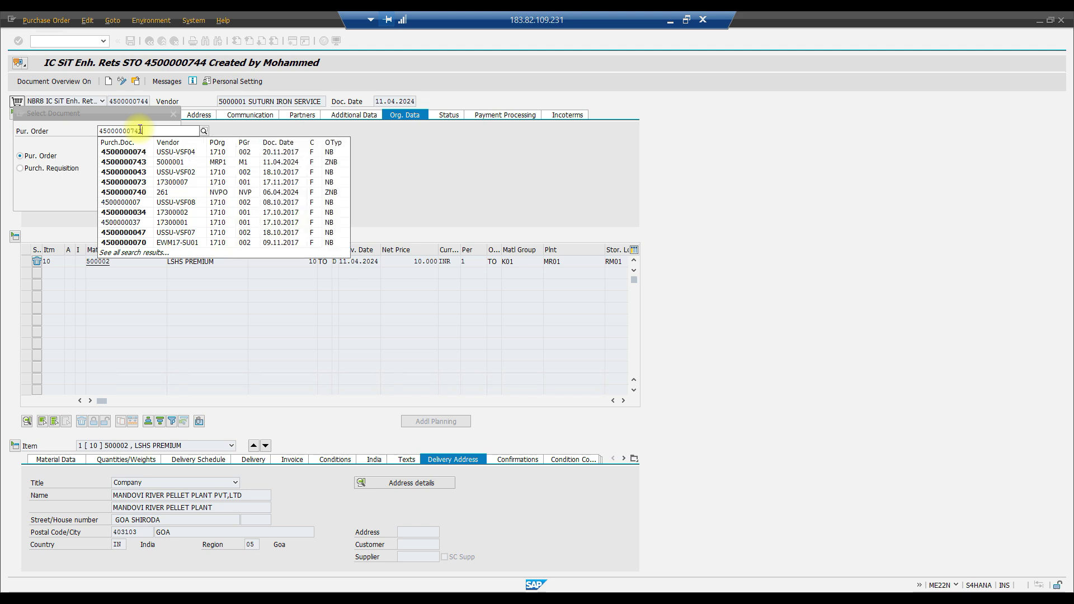
key(Return)
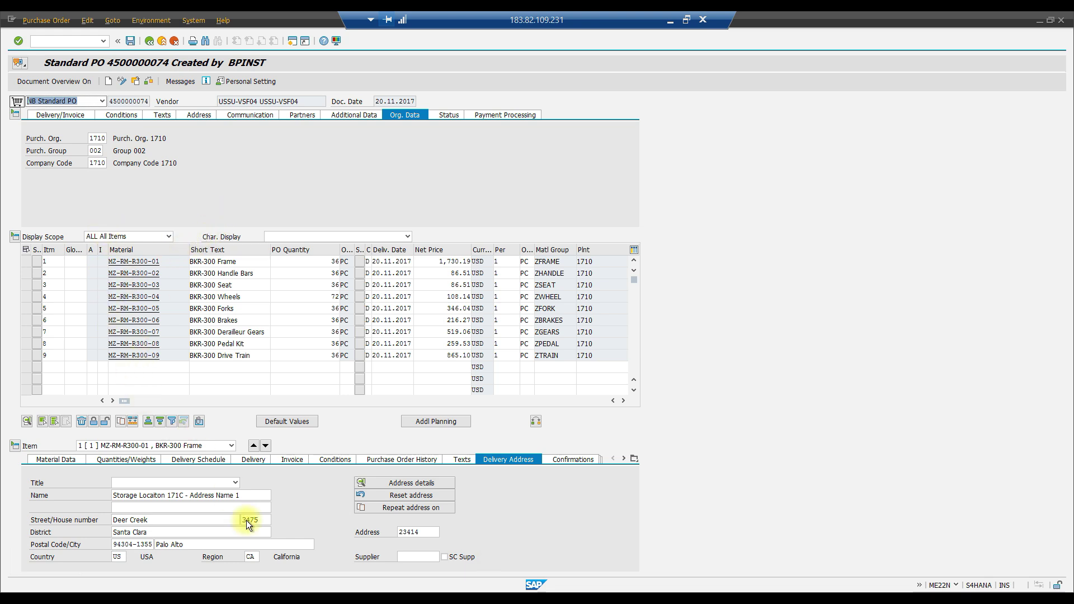
Step: Review the delivery data of the BKR-300 Frame item and set its Final Invoice indicator
click(251, 461)
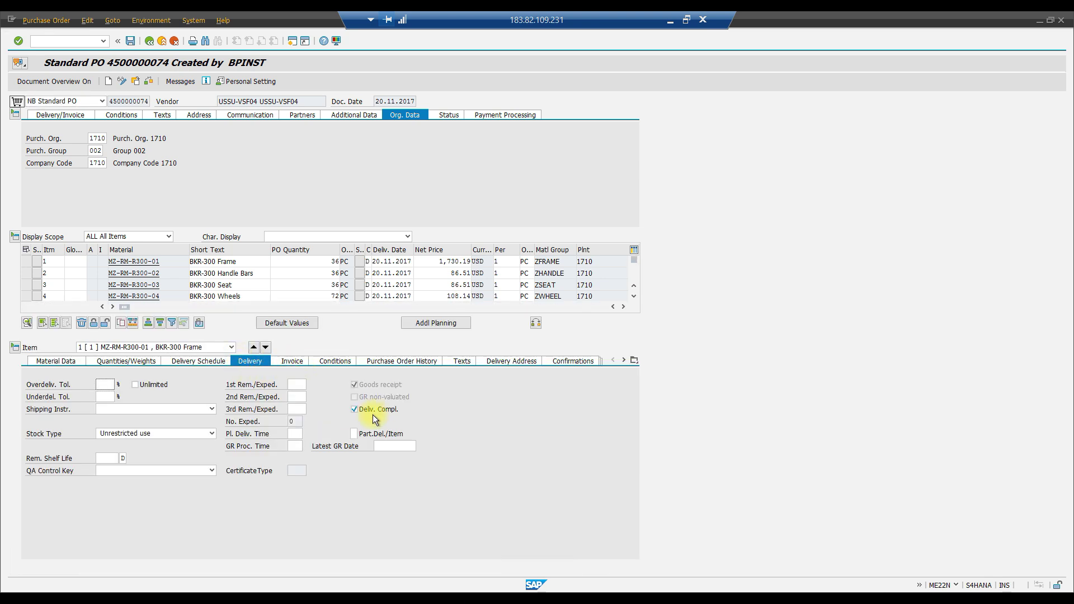
click(299, 361)
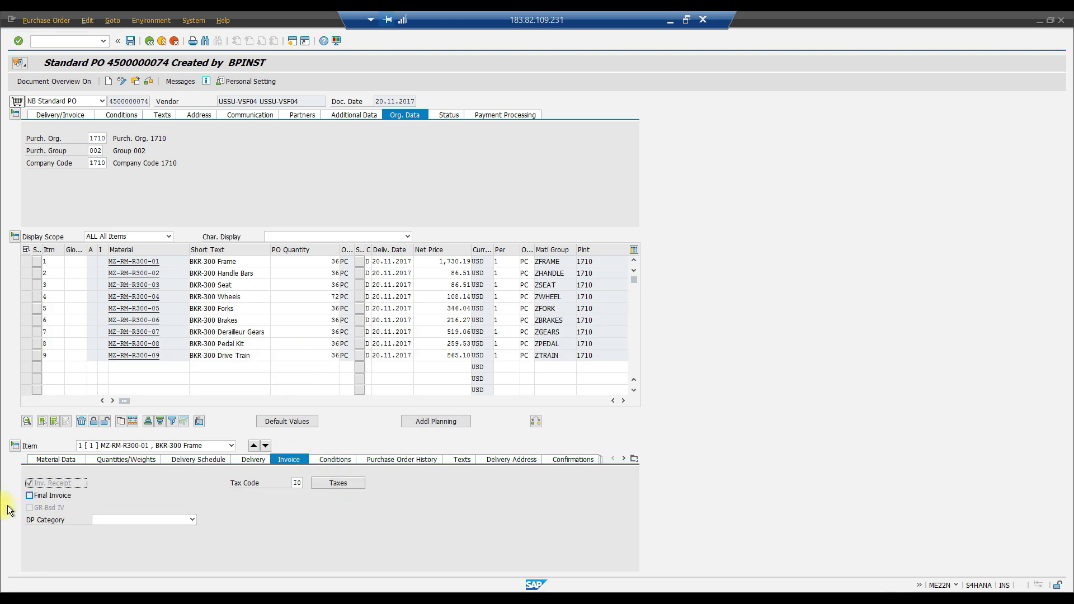
click(30, 495)
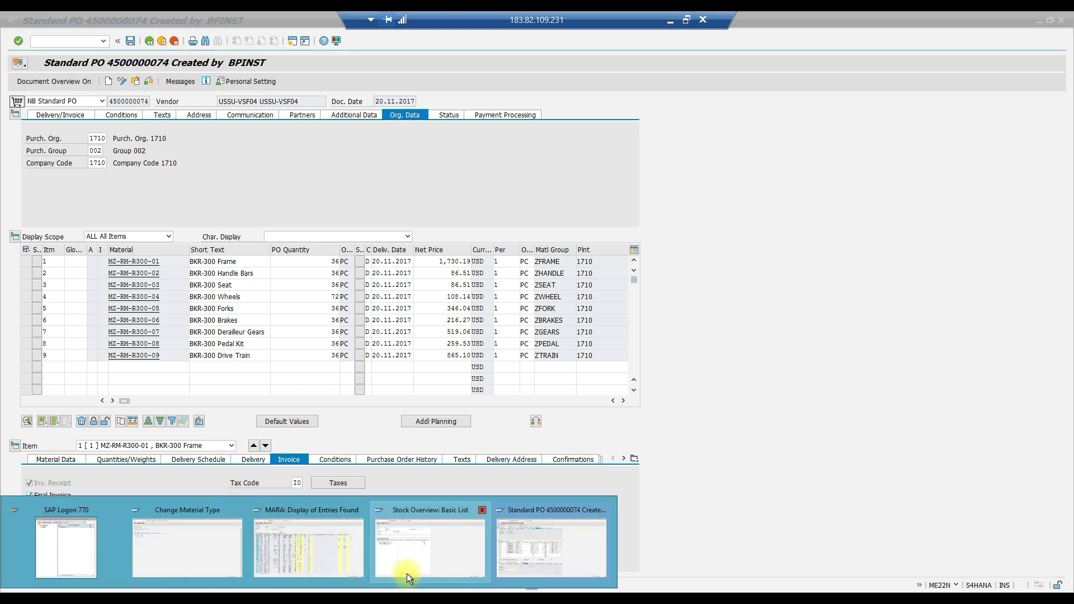
Step: Check the stock overview of material 500002 at storage location RM01 GENERAL STORE
click(407, 573)
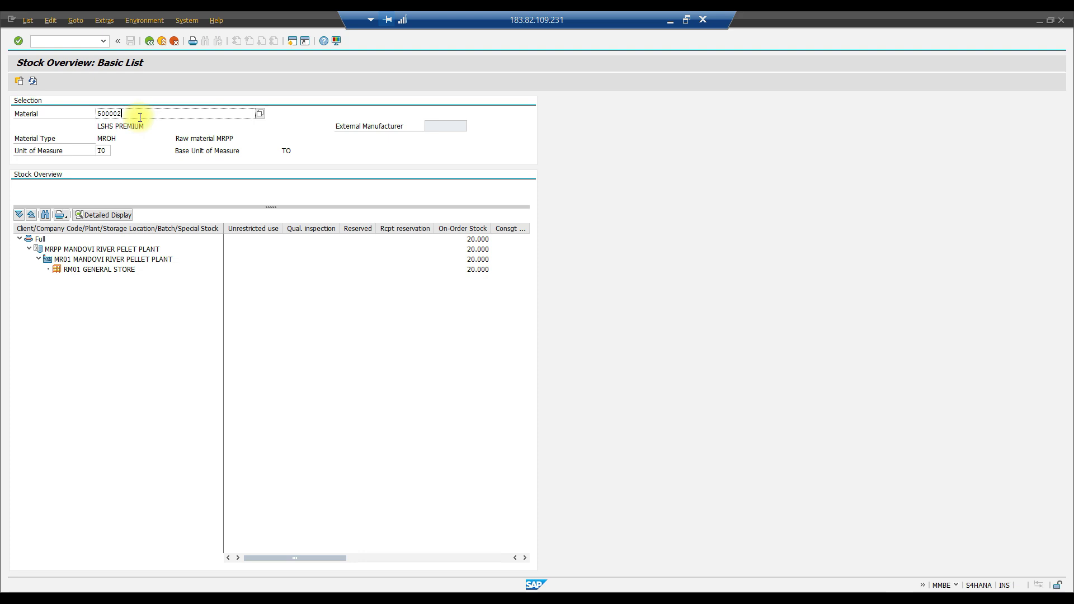
click(104, 271)
click(110, 127)
click(139, 127)
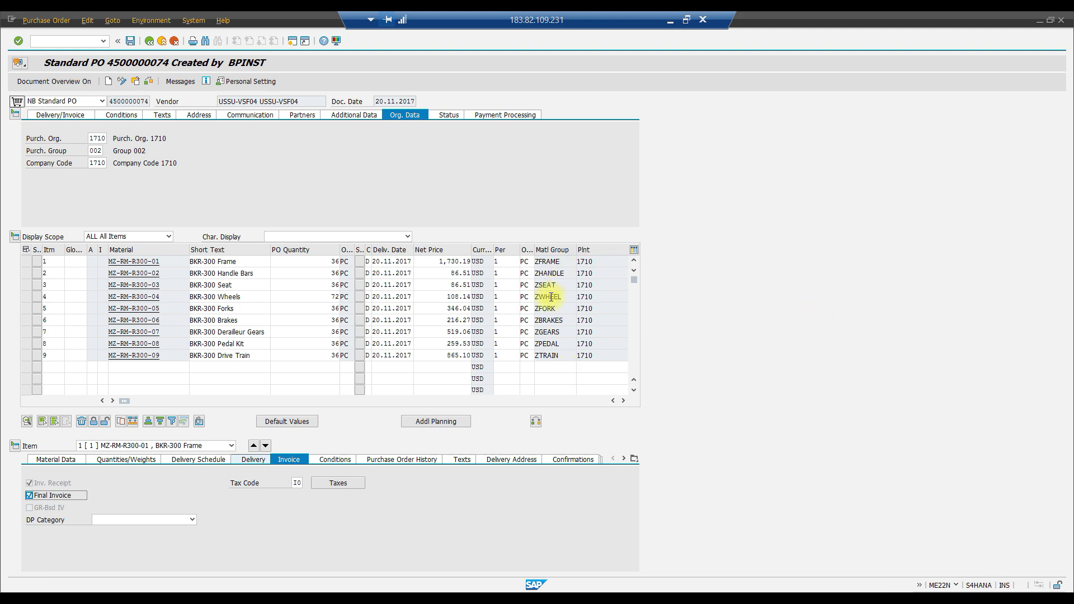
Step: Try to save the BKR-300 purchase order with the Final Invoice change, dismissing the messages and the exit prompt
key(Return)
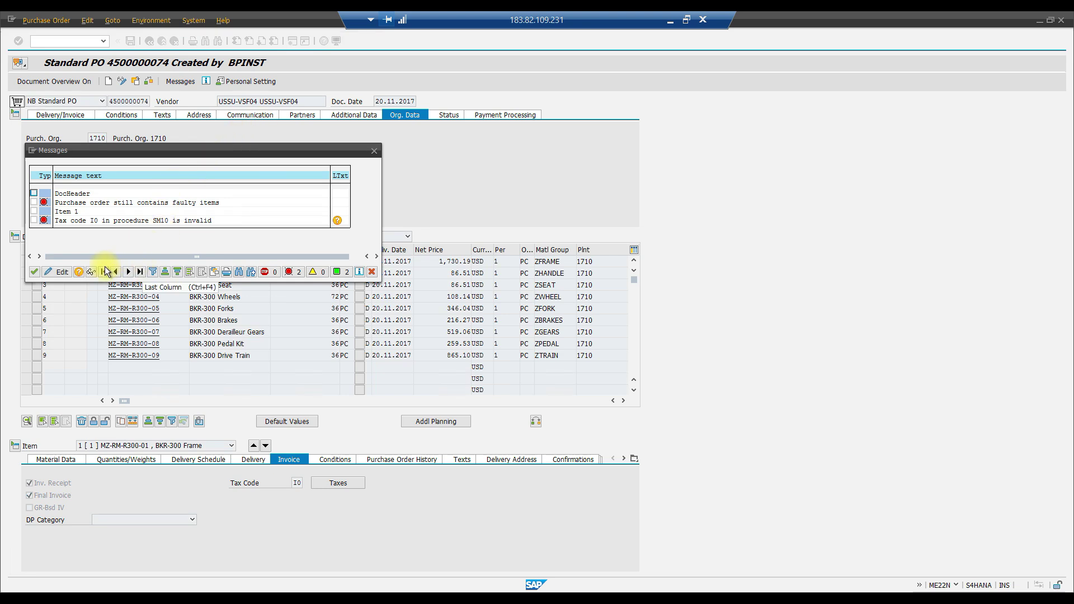
click(33, 273)
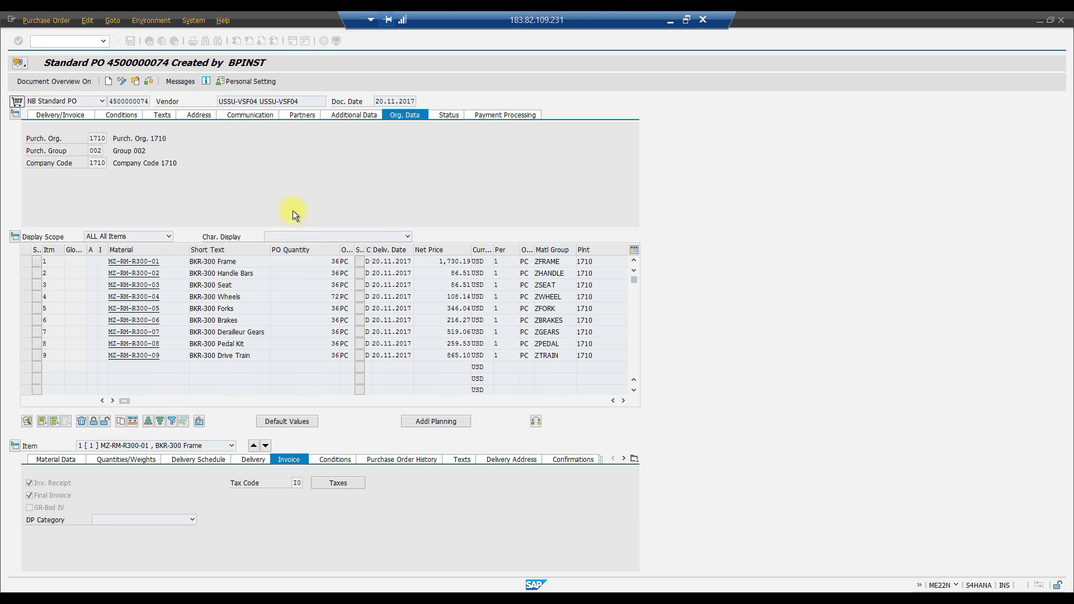
click(149, 41)
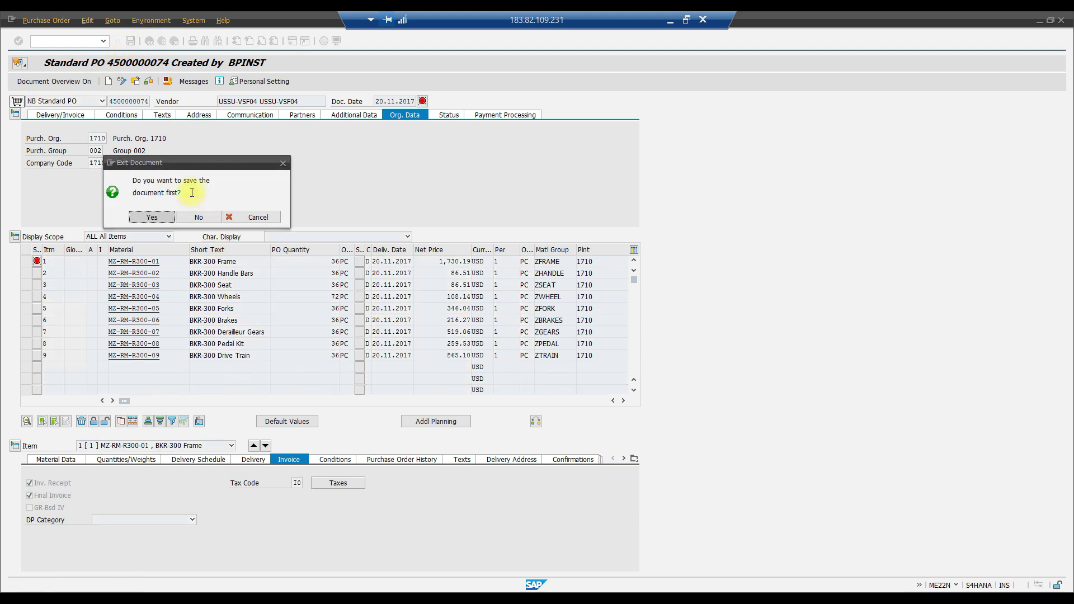
click(283, 164)
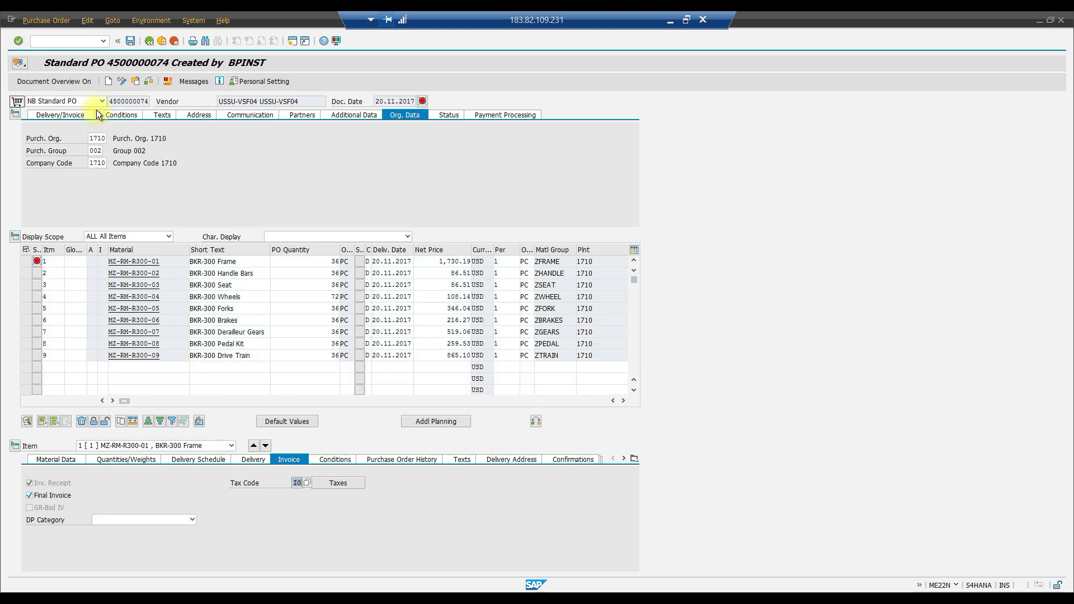
Step: Retry loading the first purchase order from the change log, discarding the unsaved changes to the BKR-300 order
click(136, 82)
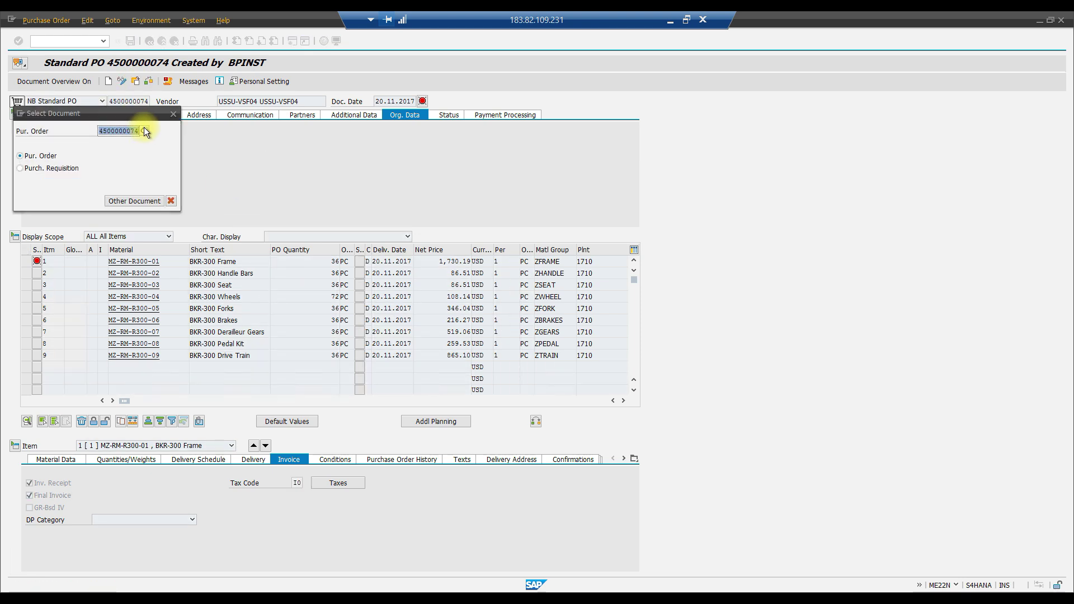
click(139, 133)
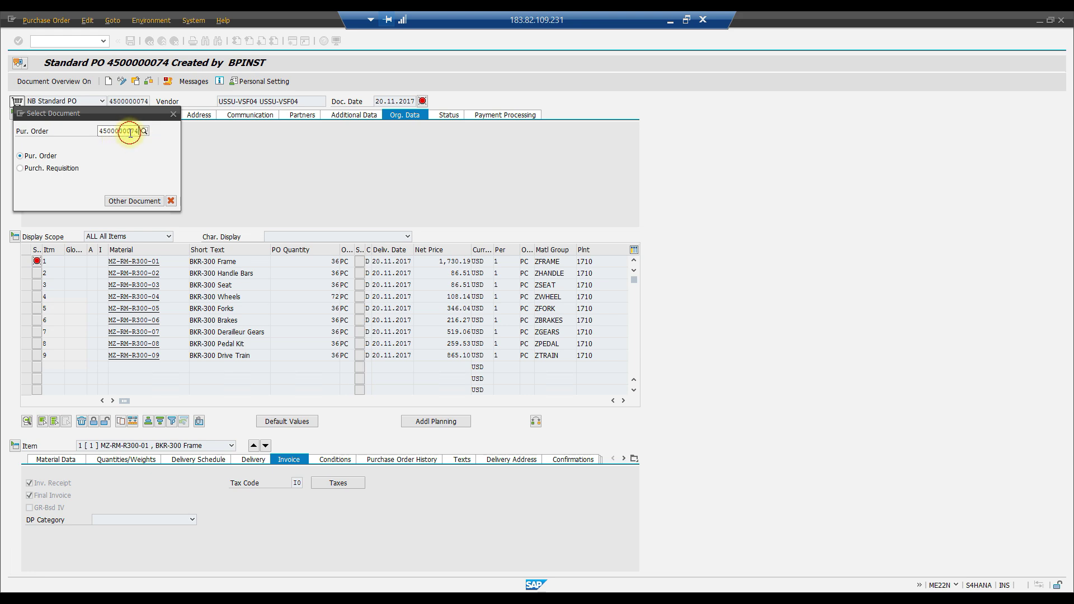
key(BackSpace)
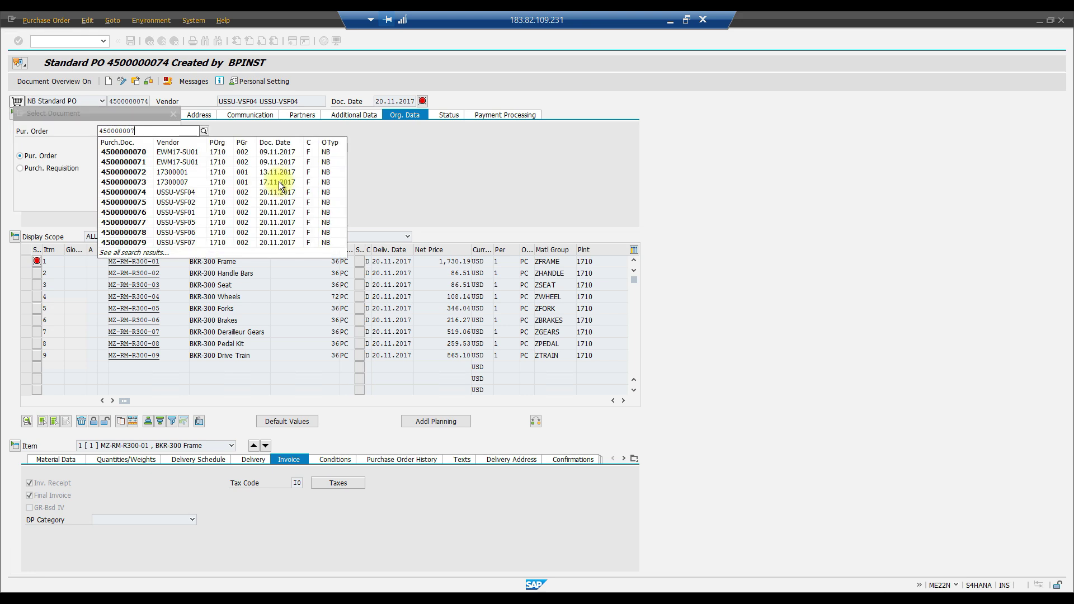
key(BackSpace)
key(BackSpace)
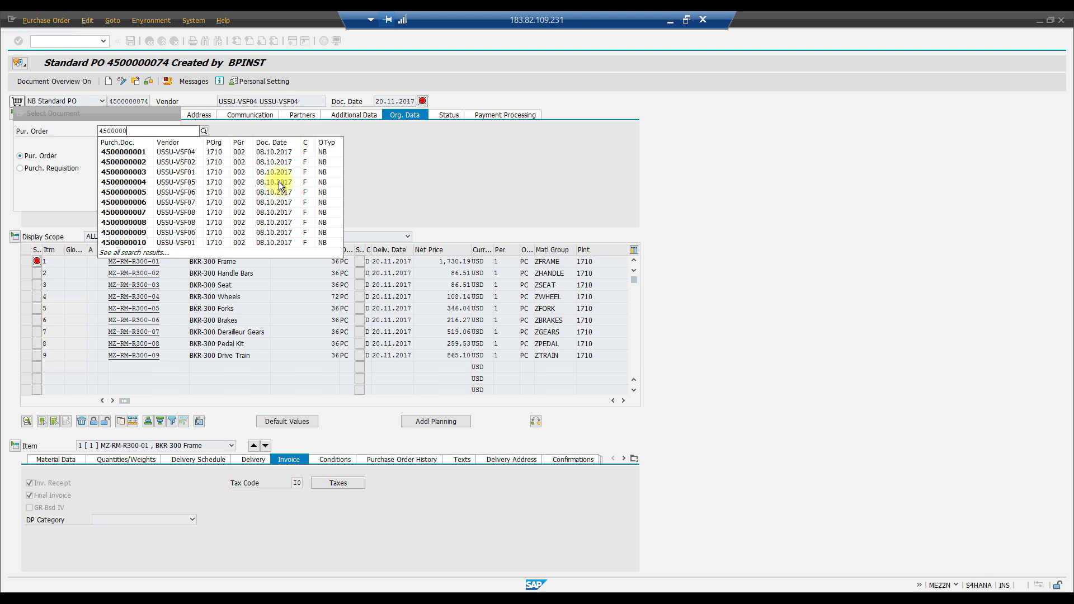
text(743)
click(280, 182)
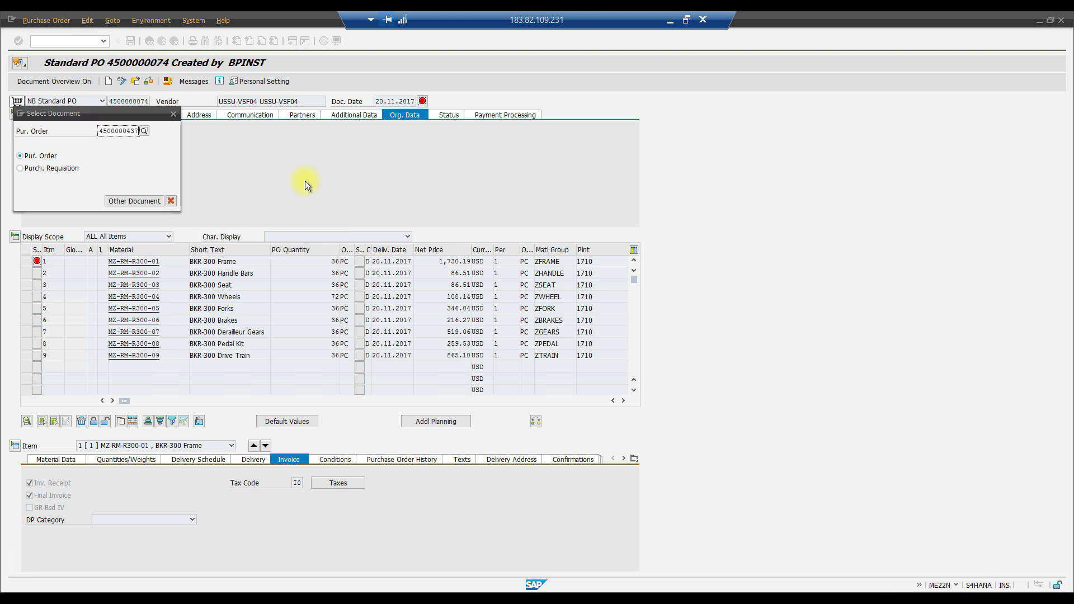
click(140, 203)
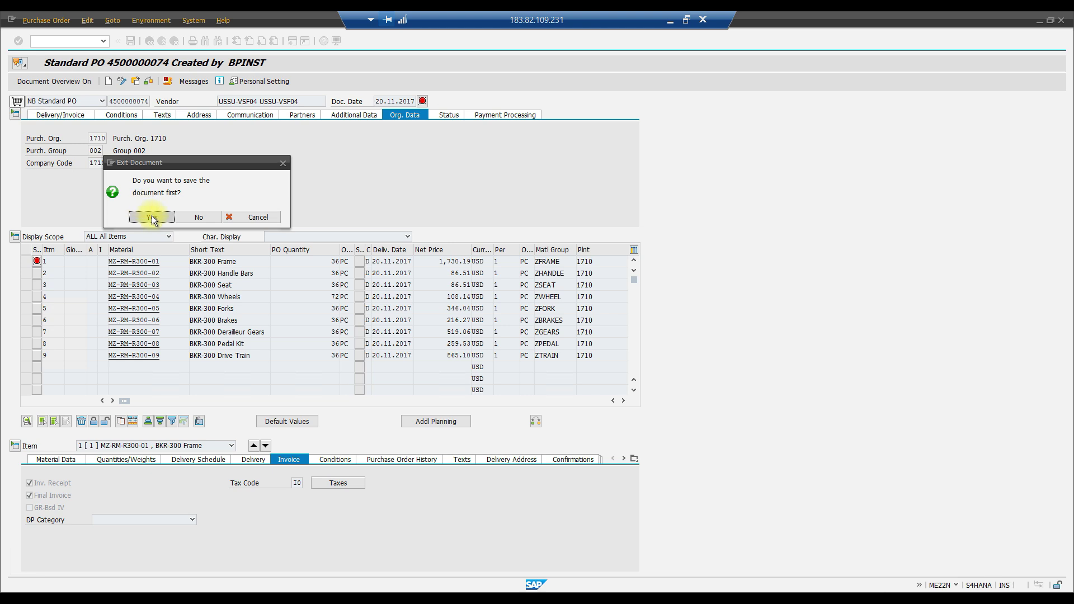
click(199, 217)
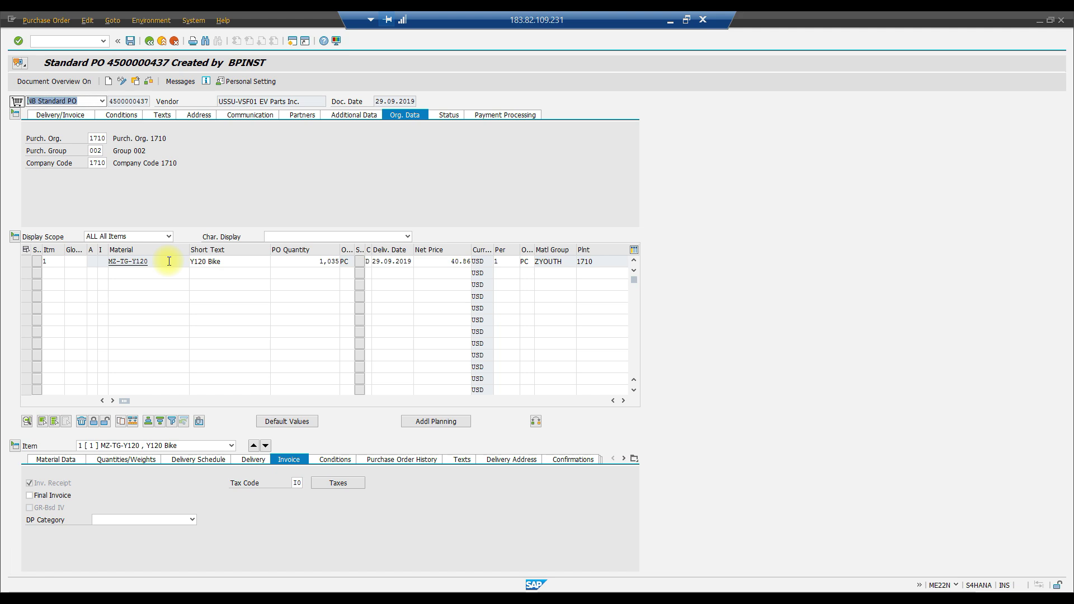
Step: Load the first purchase order listed in the change log for editing and go to its item 10 with material 500002
click(135, 82)
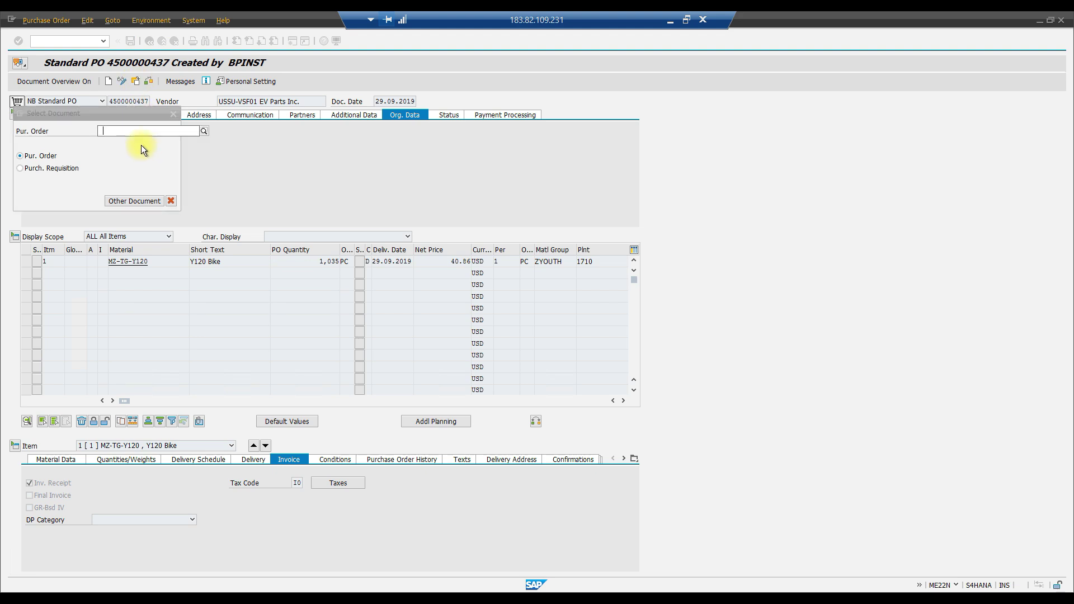
click(126, 132)
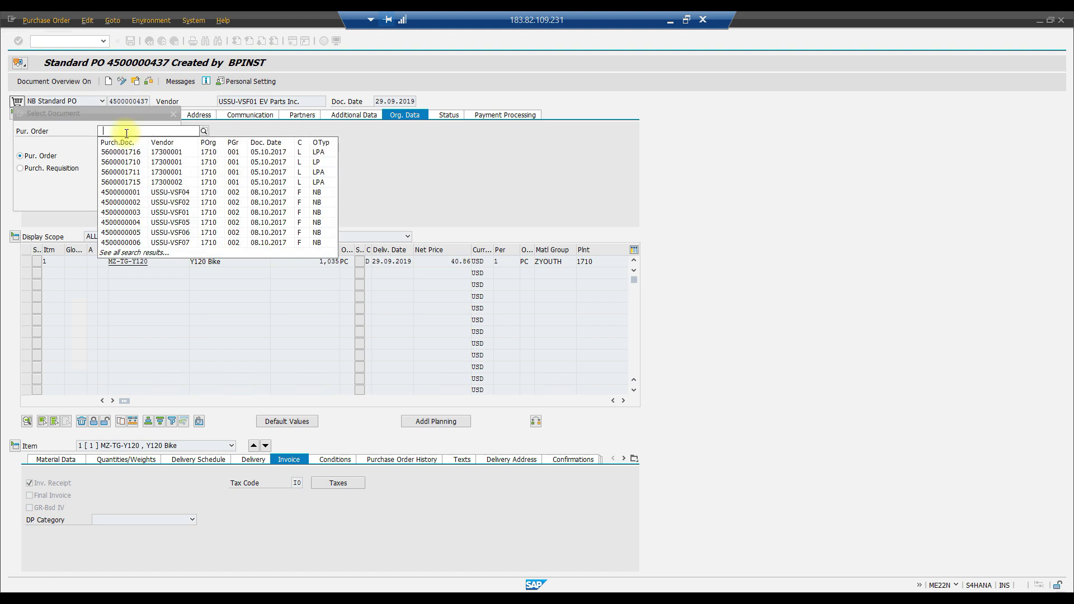
text(45000)
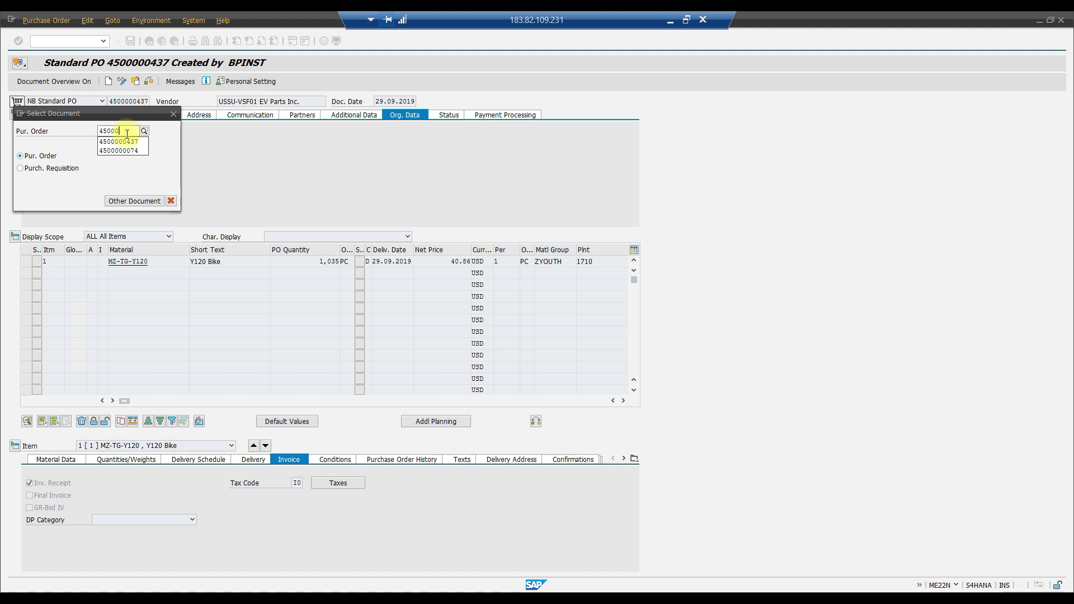
text(00743)
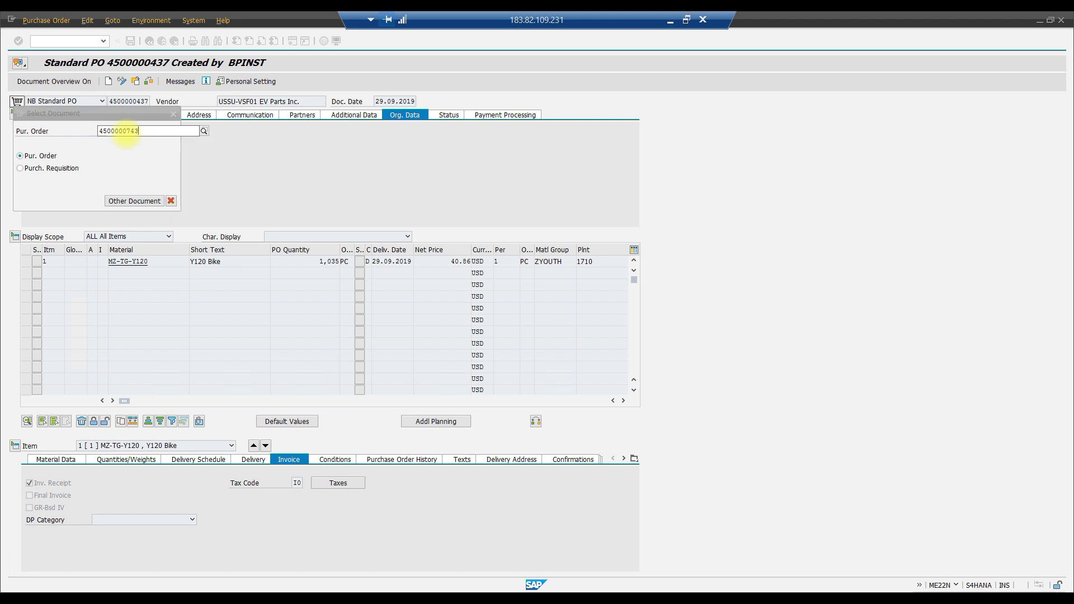
key(Return)
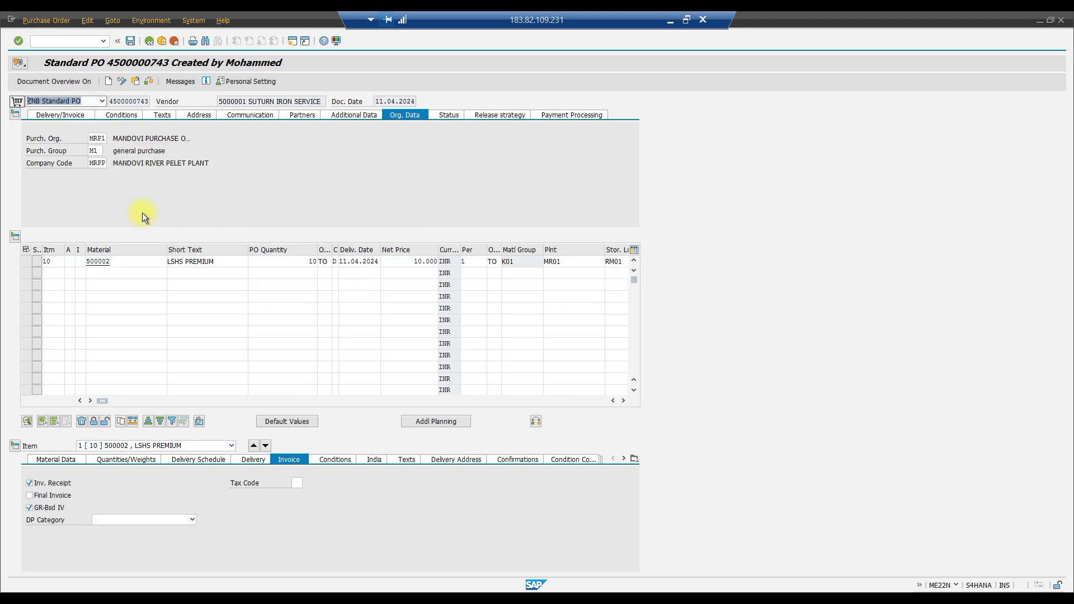
click(126, 260)
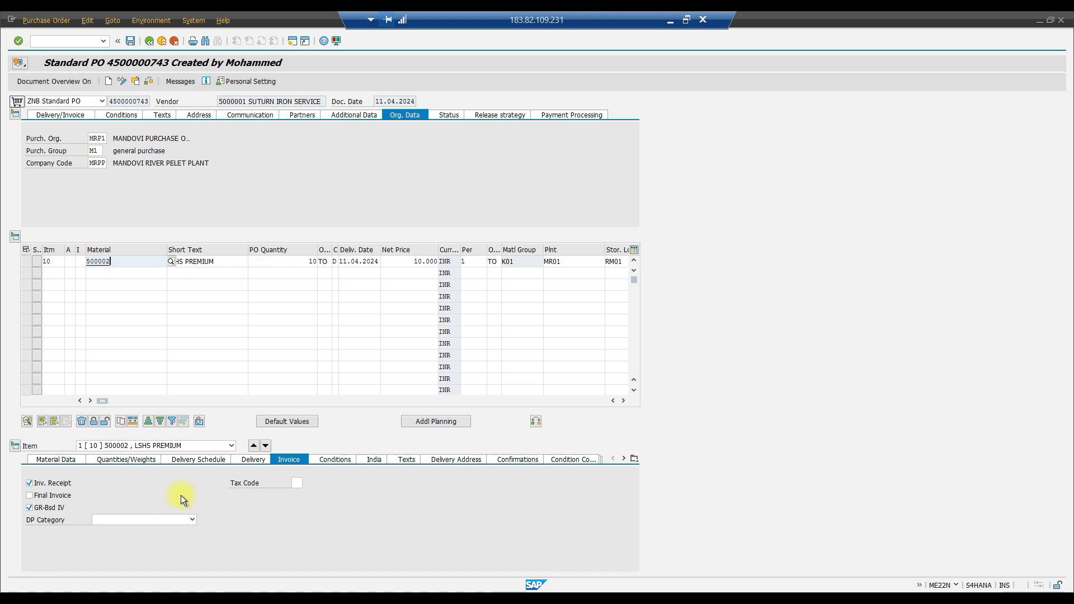
Step: Mark purchase order item 10 for material 500002 as Delivery Completed and Final Invoice, and save the purchase order
click(251, 460)
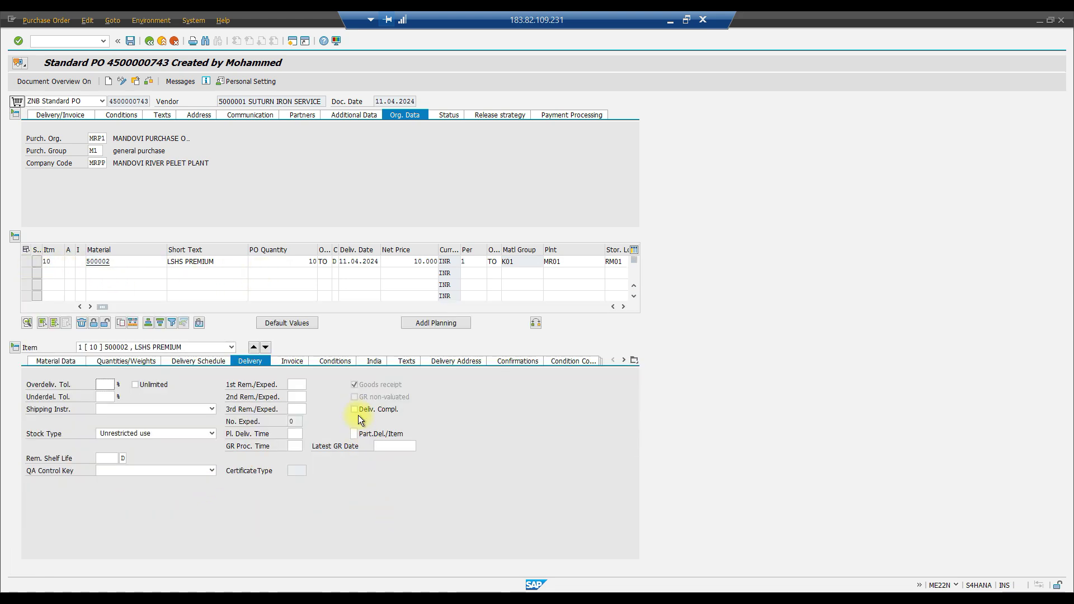
click(353, 409)
click(300, 363)
click(30, 496)
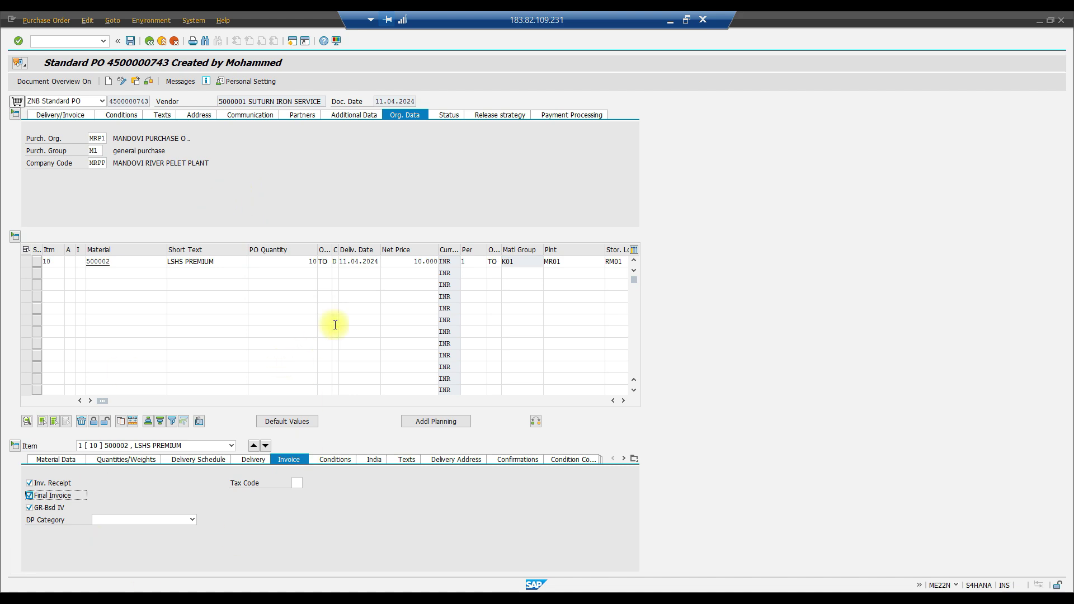
key(ctrl+s)
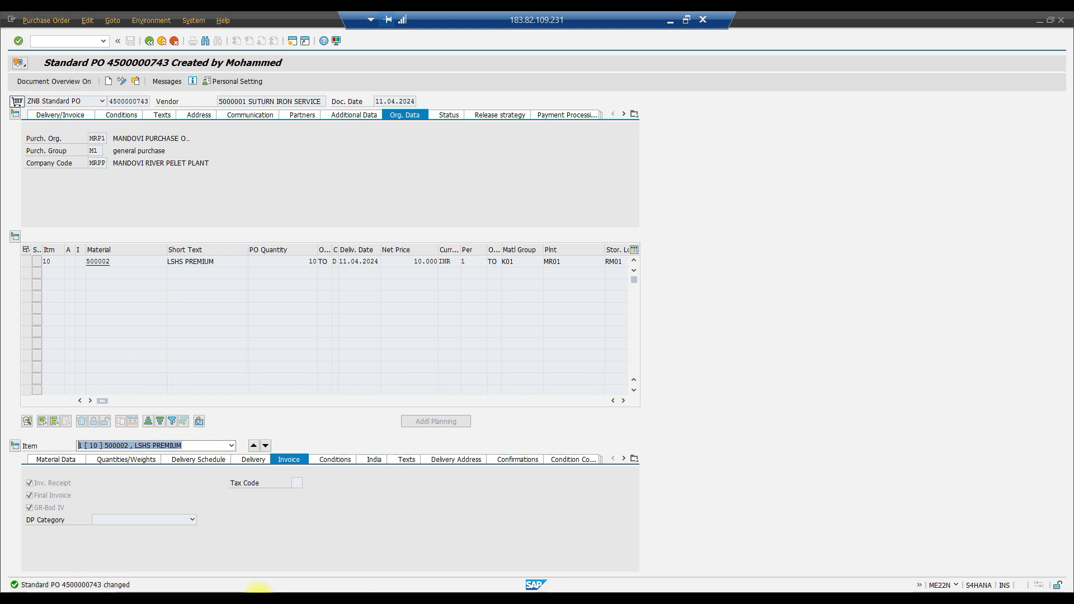
Step: Switch to the Change Material Type session and return from the log to its initial screen for material 500002
click(231, 591)
mouse_move(231, 591)
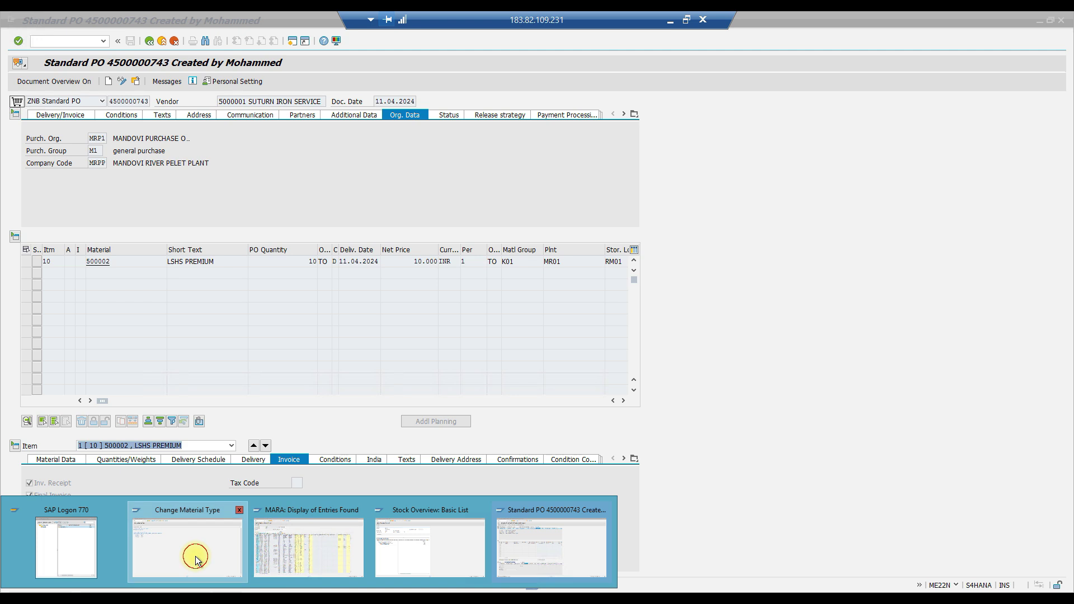
click(192, 556)
click(149, 41)
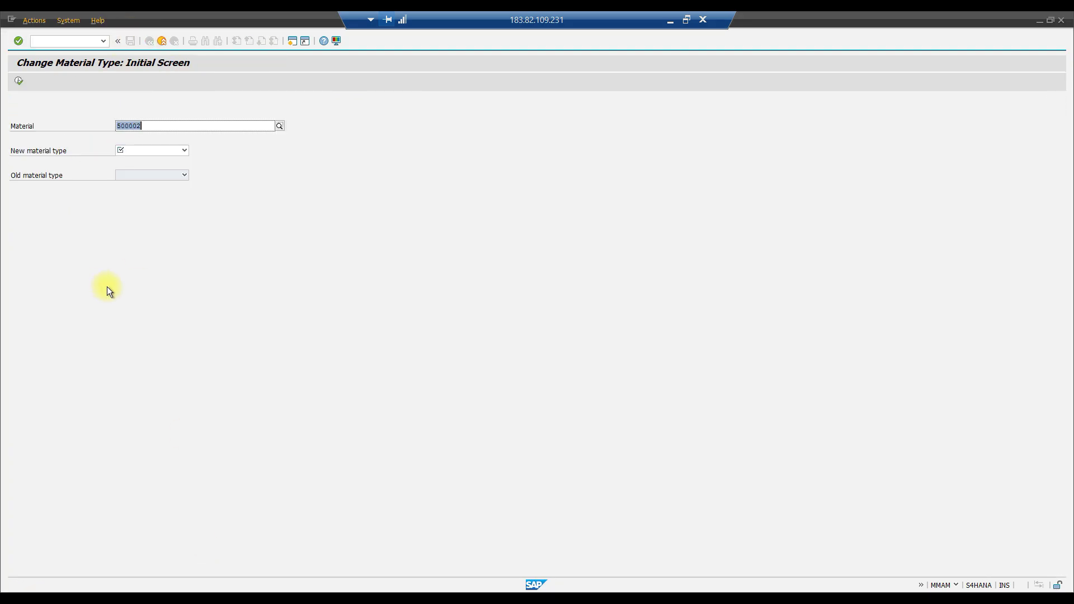
Step: Try to change material 500002 to the new material type DIEN Service, and leave the resulting log
click(151, 152)
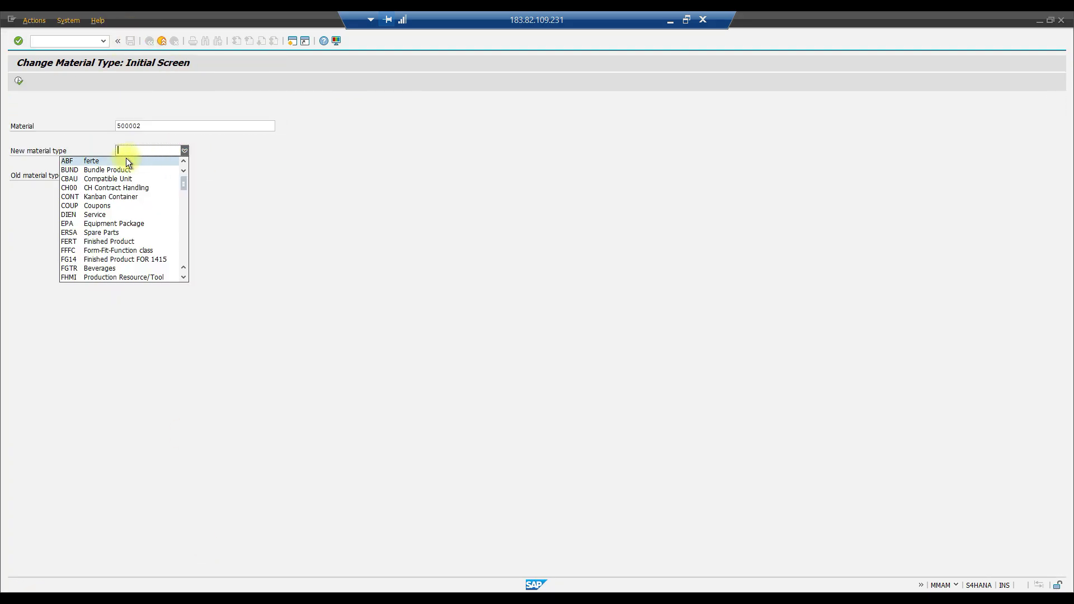
click(99, 213)
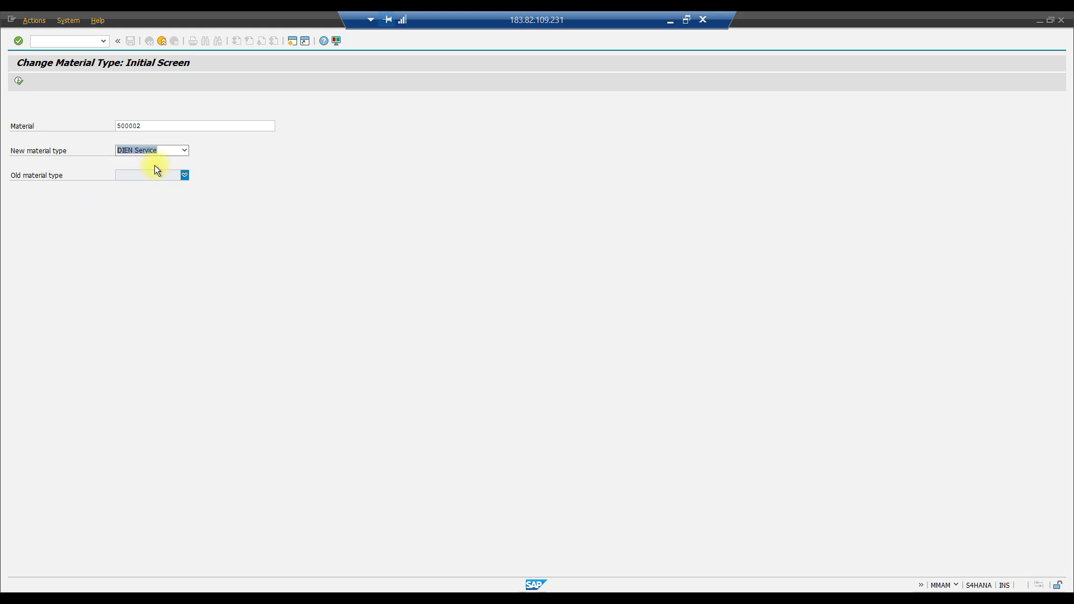
key(Return)
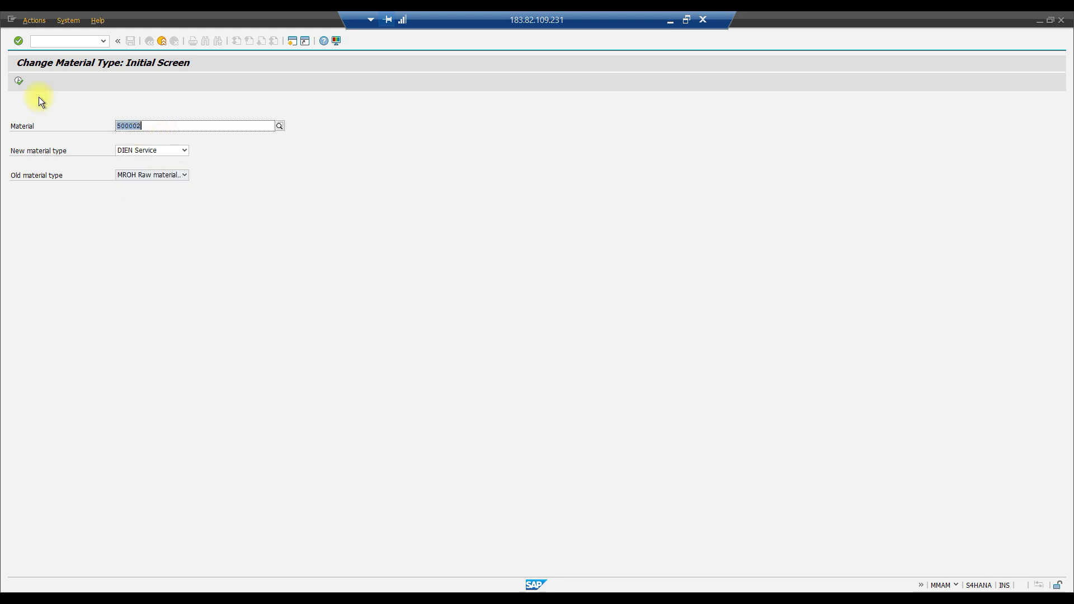
click(18, 81)
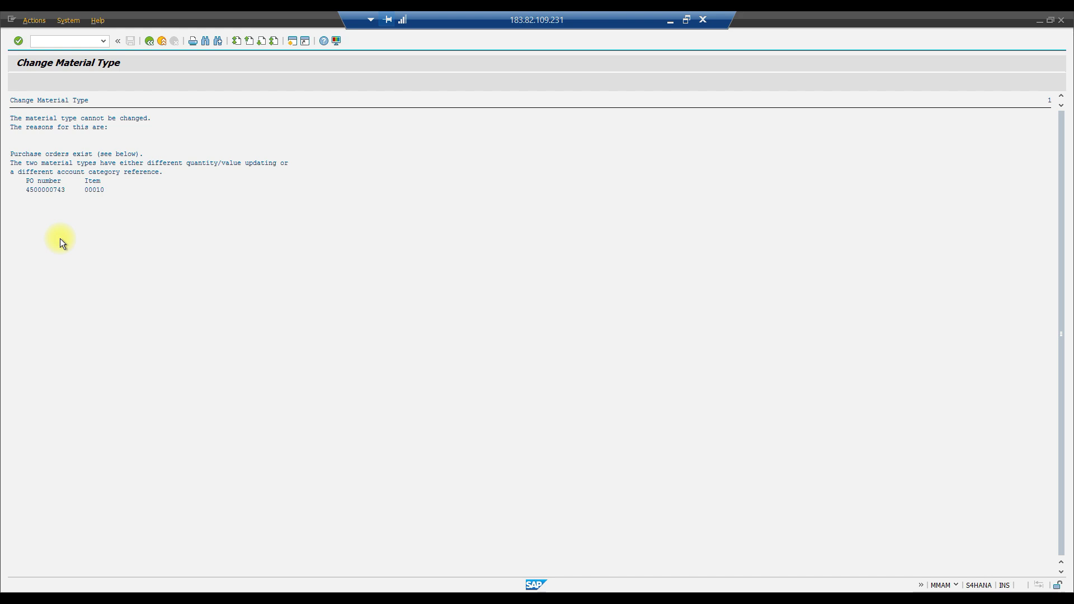
click(61, 203)
click(150, 41)
Step: Try to change material 500002 to the new material type ROH Raw material ORI
click(184, 150)
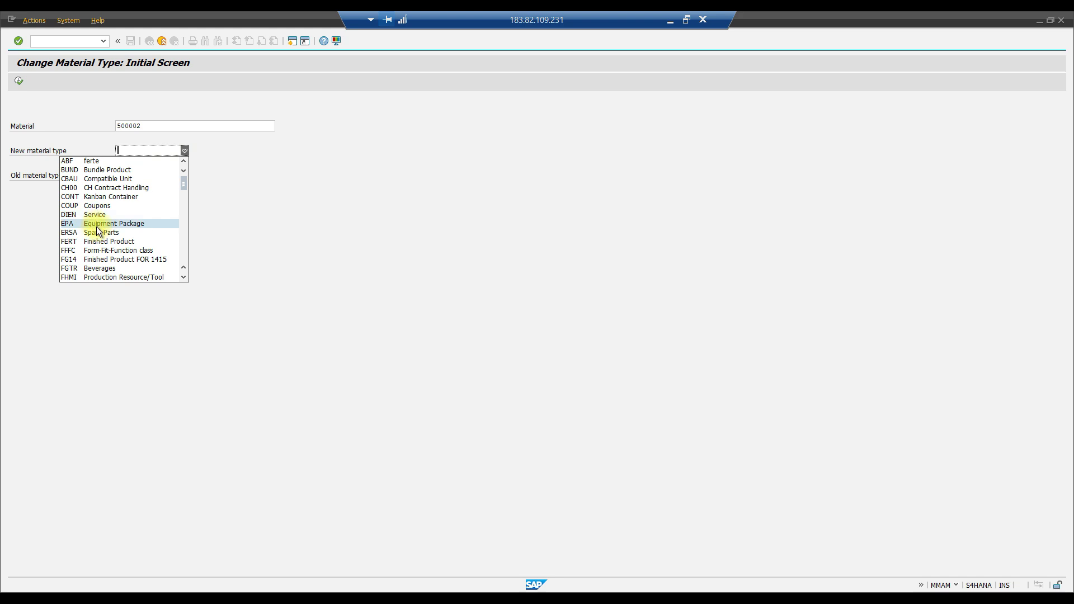
scroll(99, 227, down, 4)
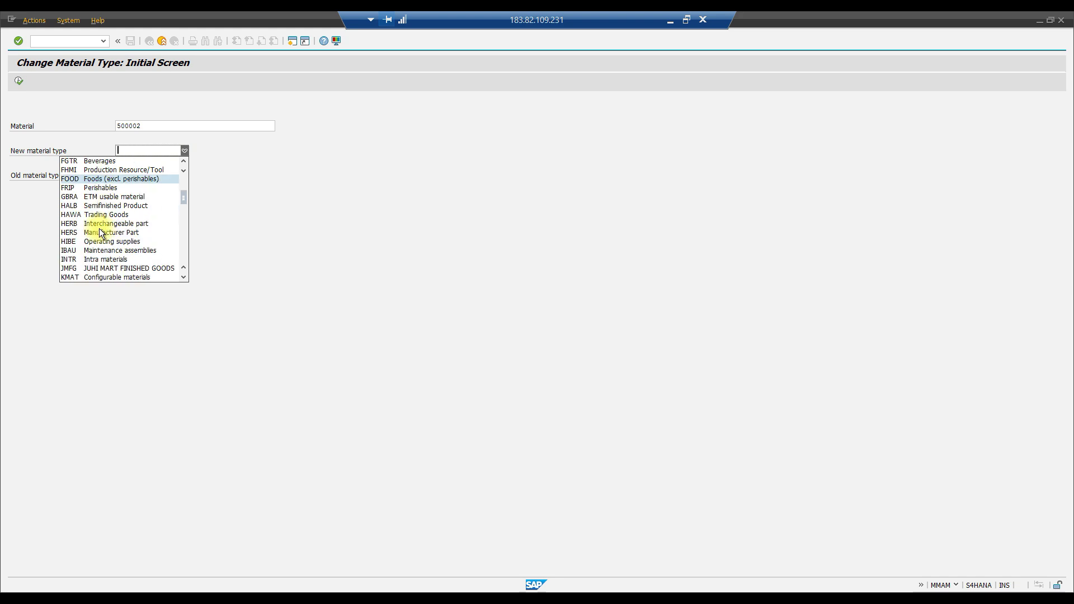
scroll(99, 228, down, 5)
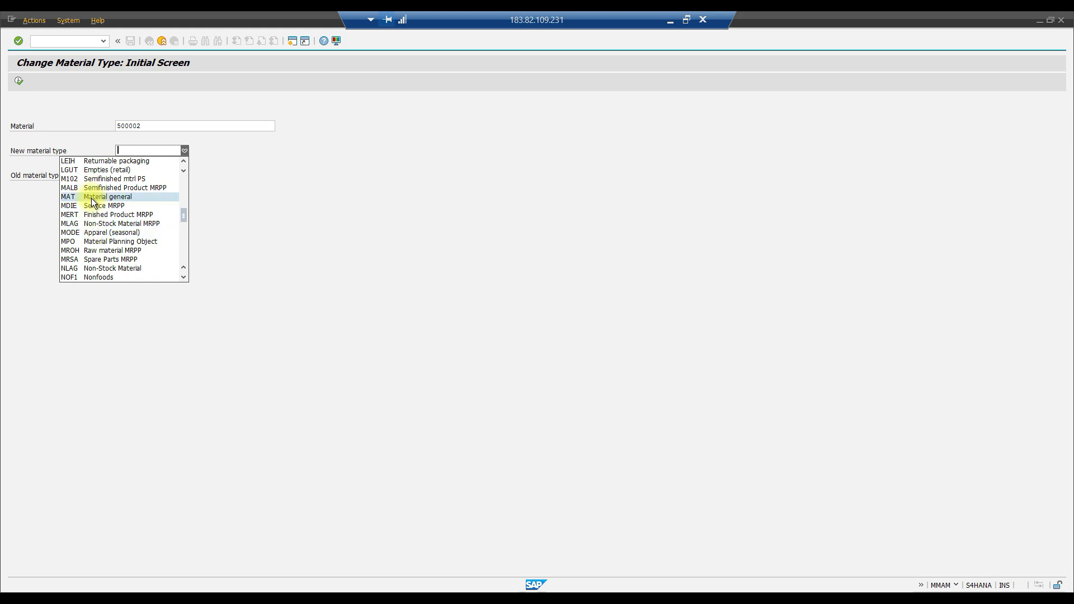
scroll(95, 256, down, 10)
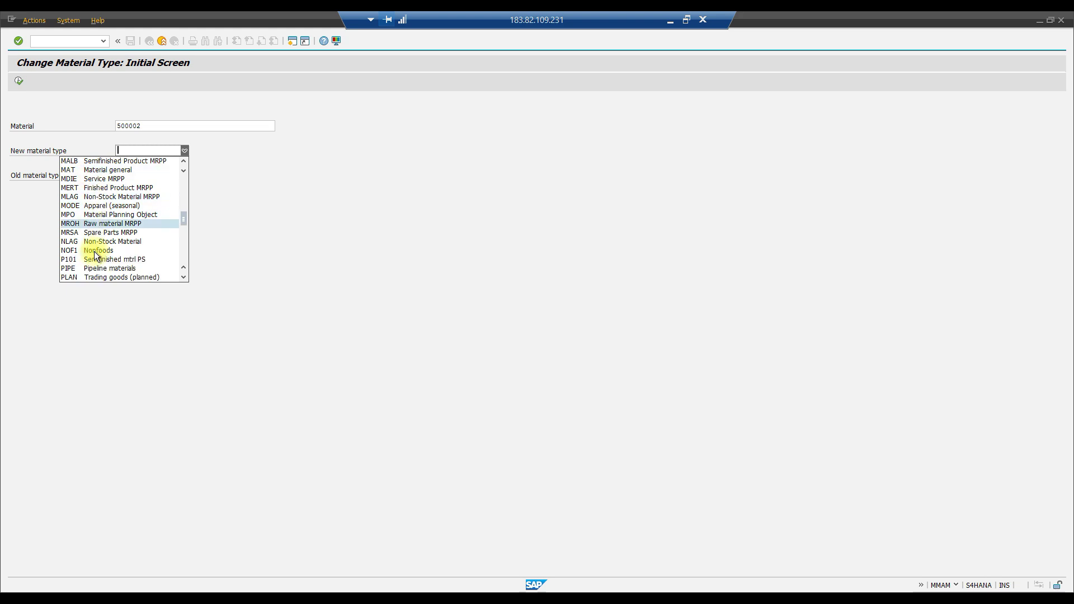
scroll(93, 257, down, 3)
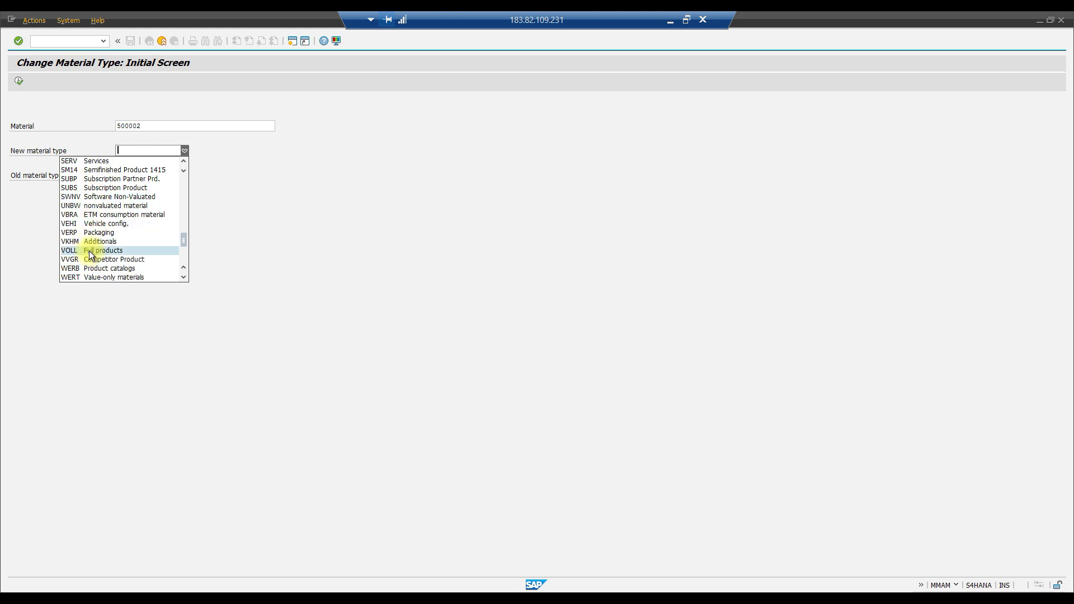
scroll(90, 255, down, 9)
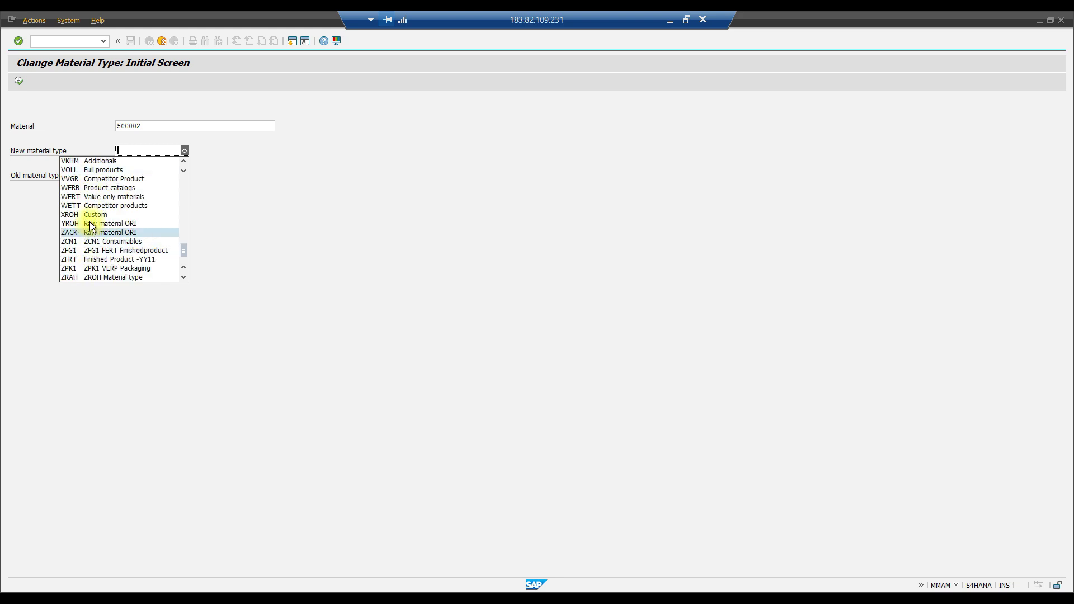
scroll(90, 219, up, 3)
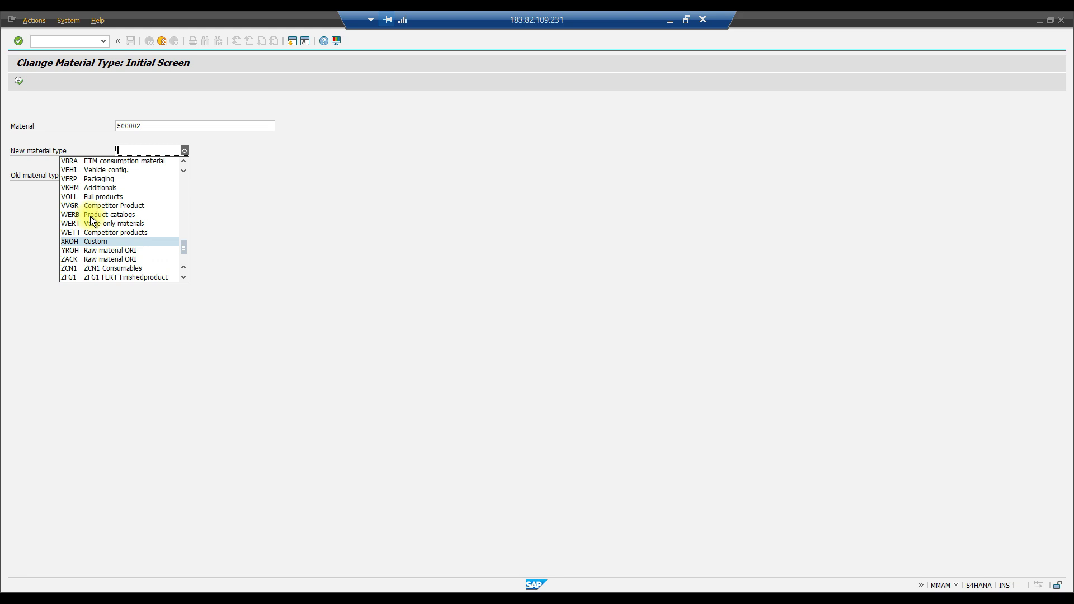
scroll(89, 216, up, 8)
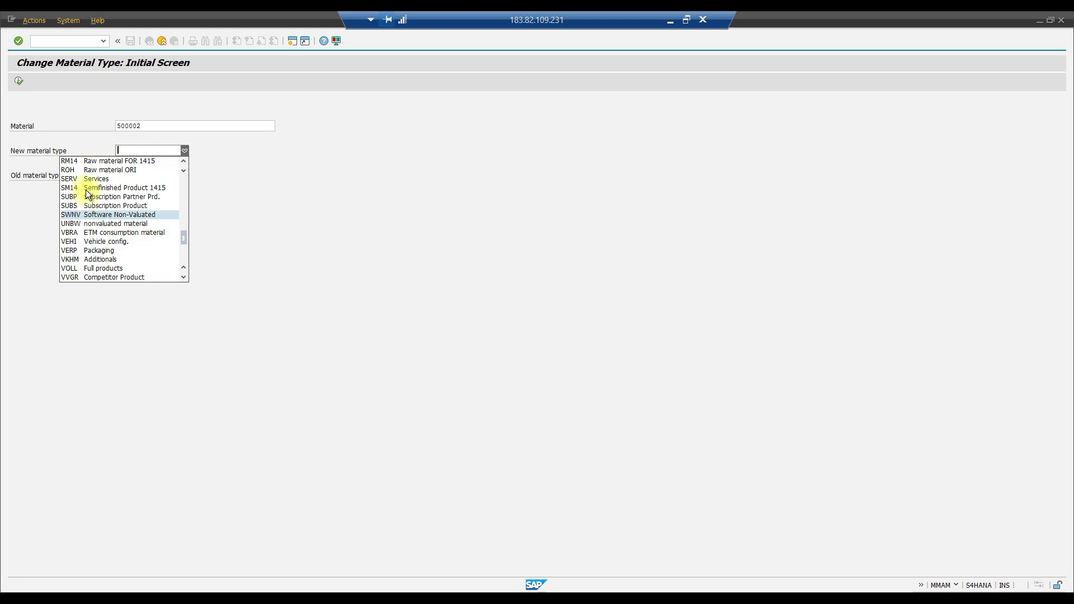
click(97, 173)
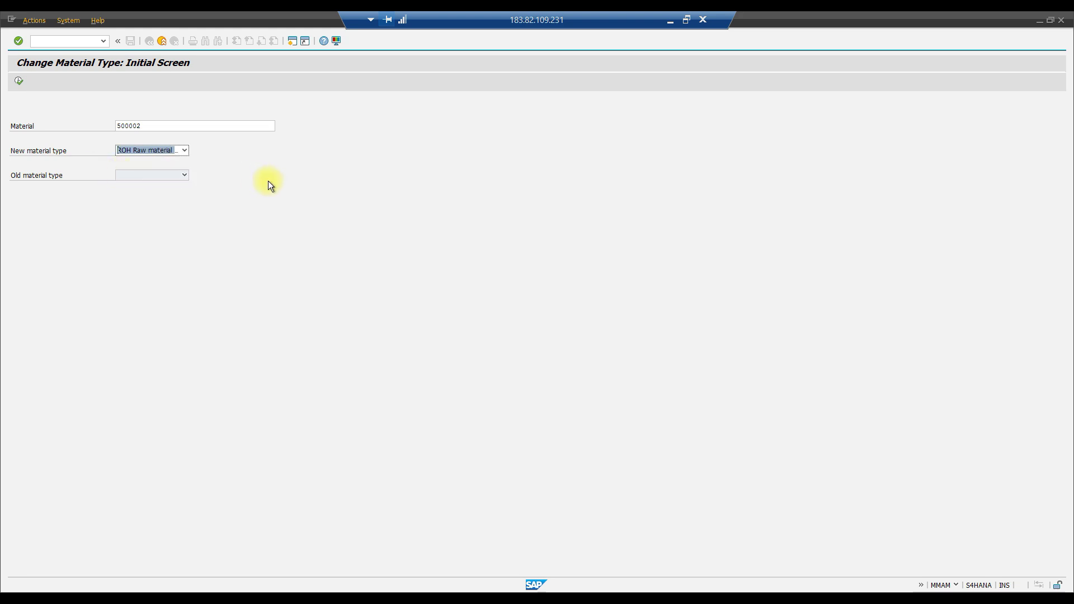
key(Return)
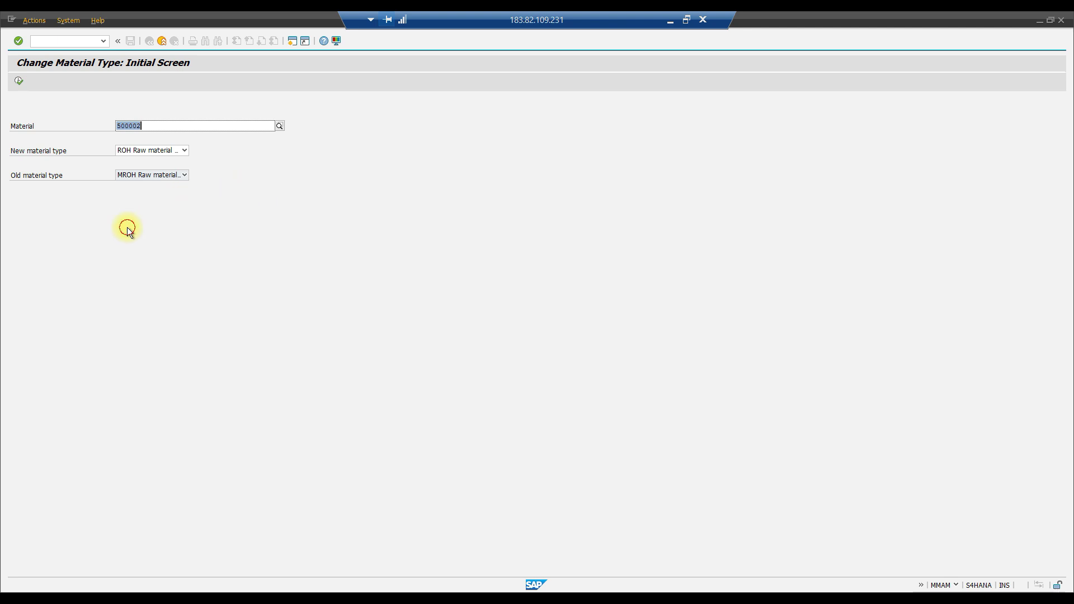
click(18, 82)
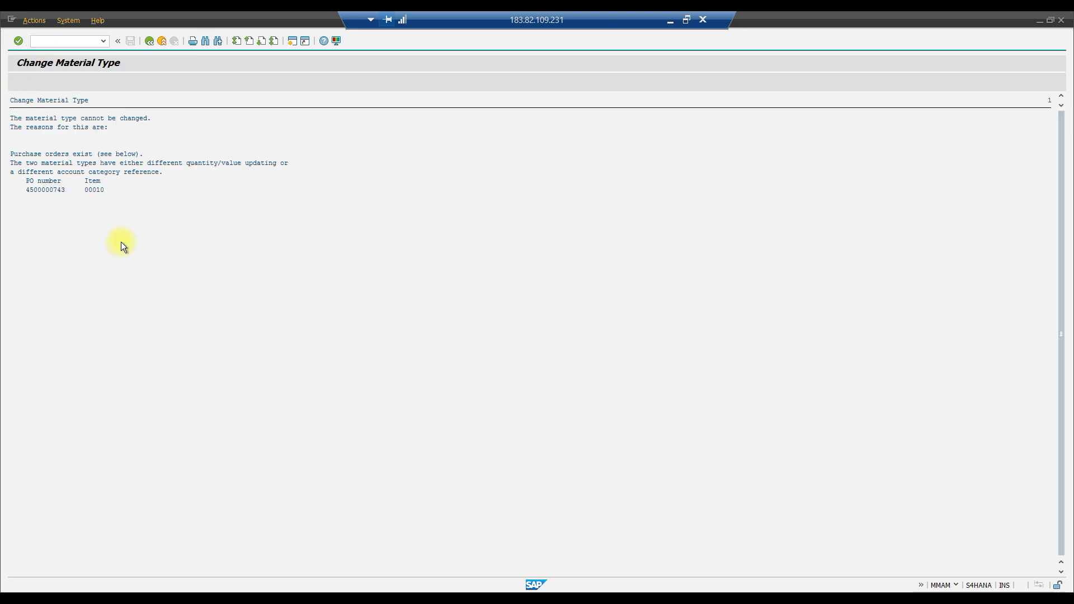